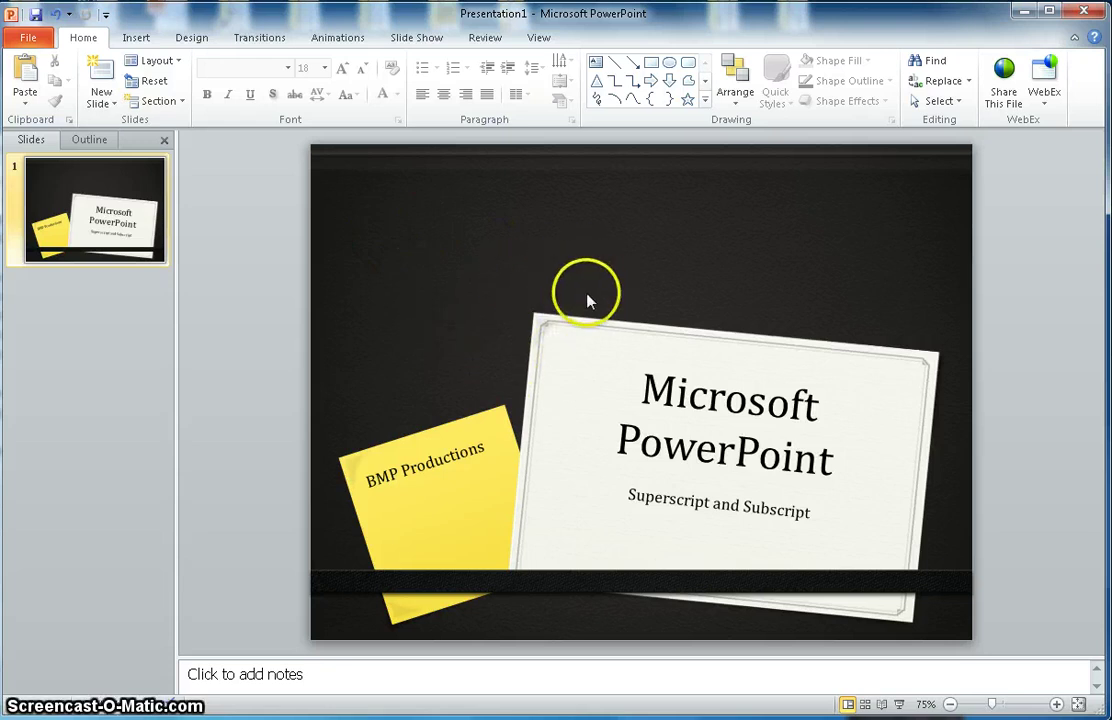
Add a Two Content slide after the title slide.
{"action": "left_click", "coordinate": [194, 39]}
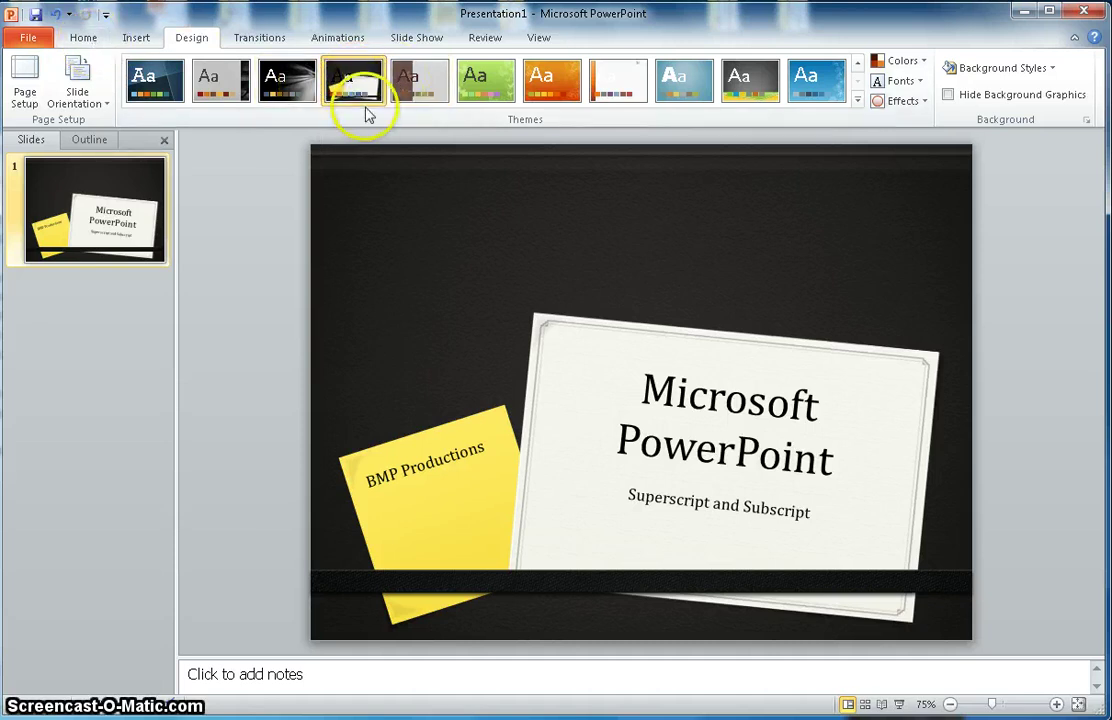
{"action": "left_click", "coordinate": [85, 40]}
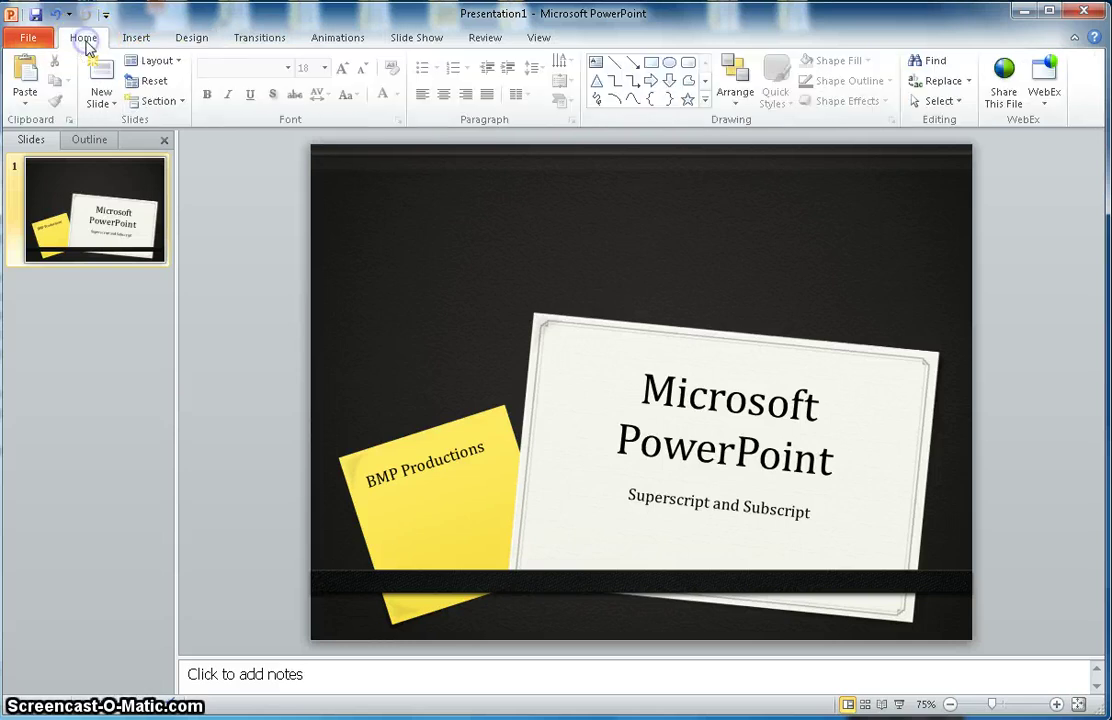
{"action": "left_click", "coordinate": [104, 100]}
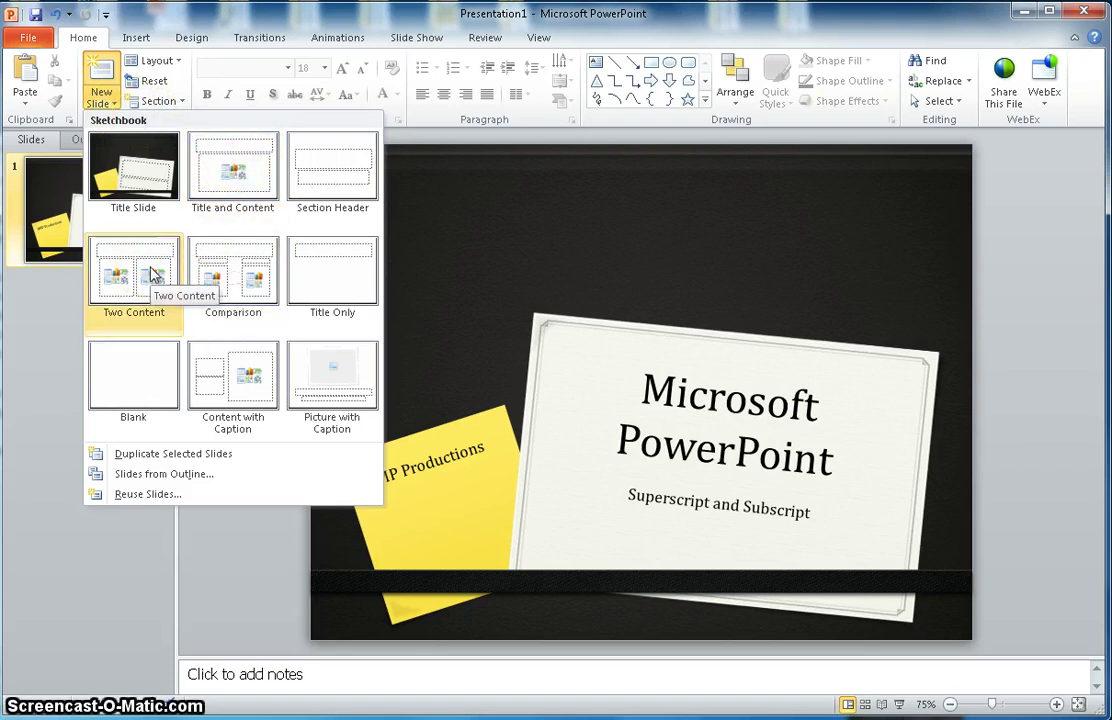
{"action": "left_click", "coordinate": [150, 270]}
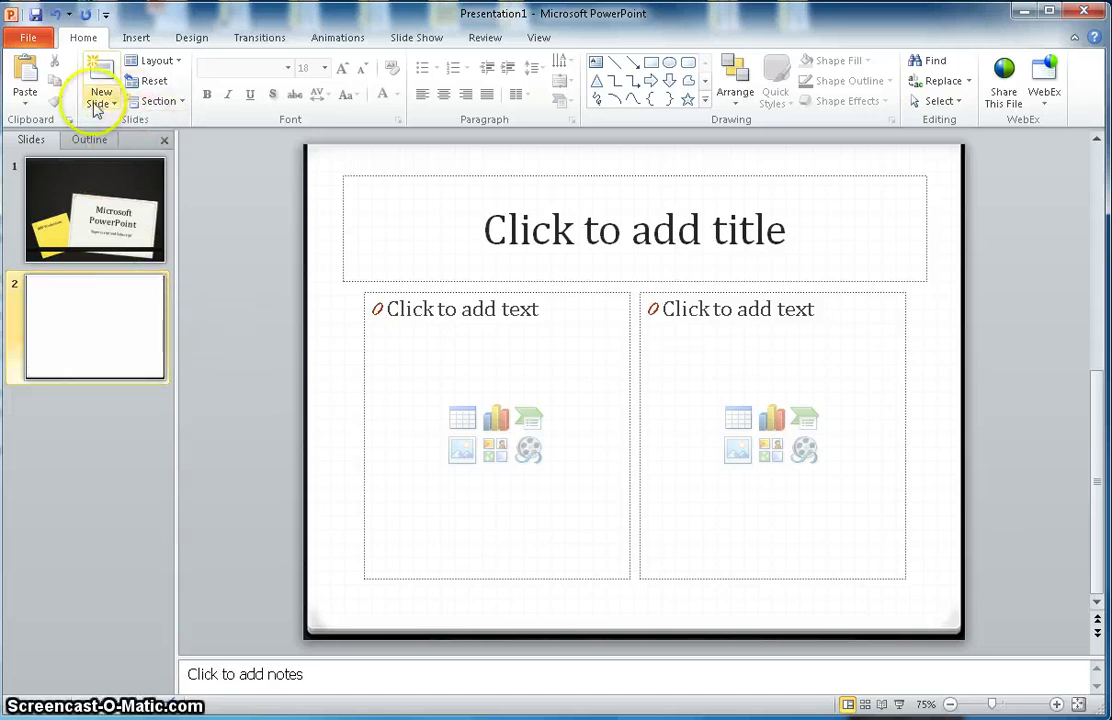
Delete the Two Content slide 2 and insert a Comparison layout slide instead.
{"action": "right_click", "coordinate": [110, 316]}
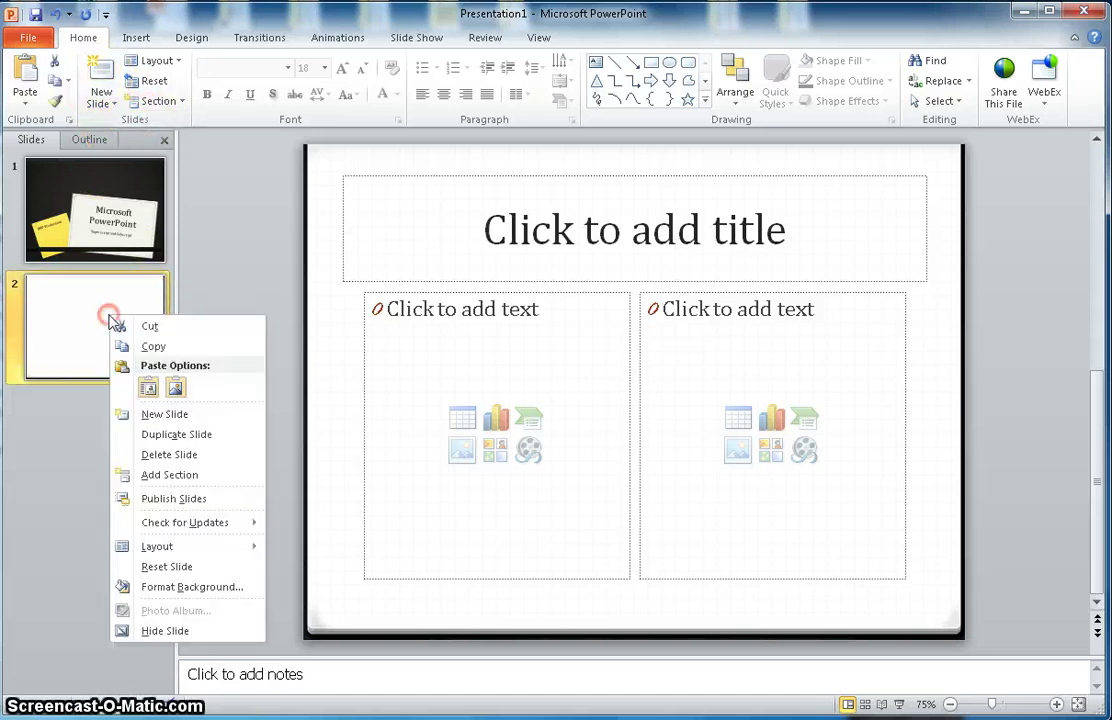
{"action": "left_click", "coordinate": [166, 455]}
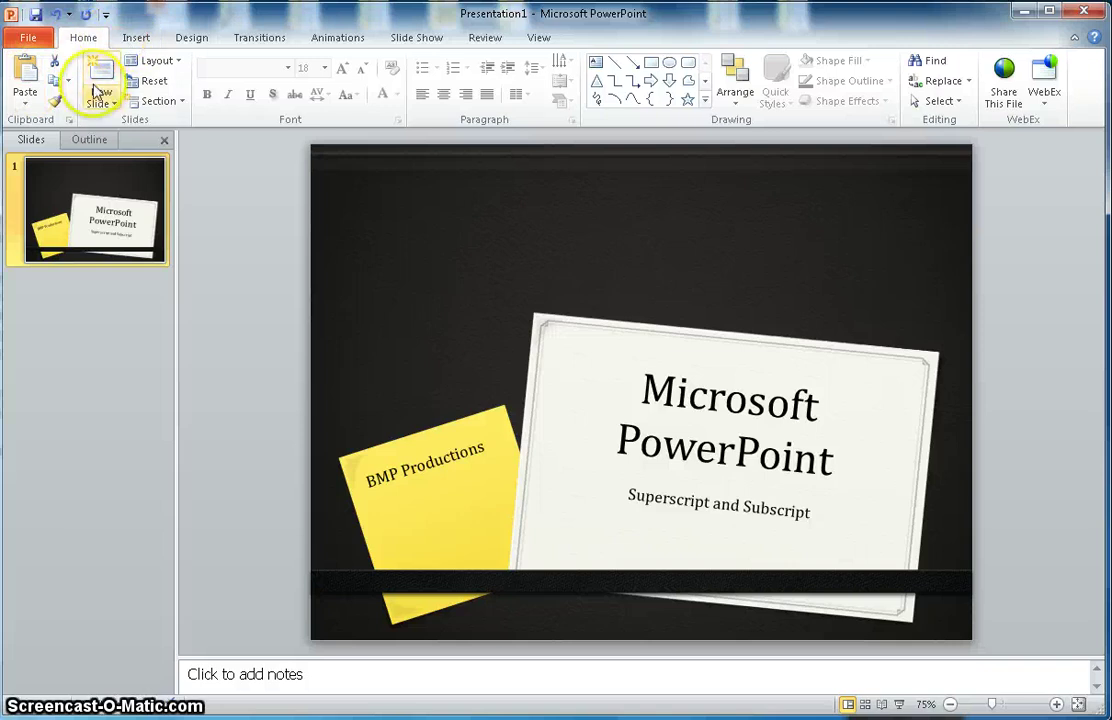
{"action": "left_click", "coordinate": [90, 96]}
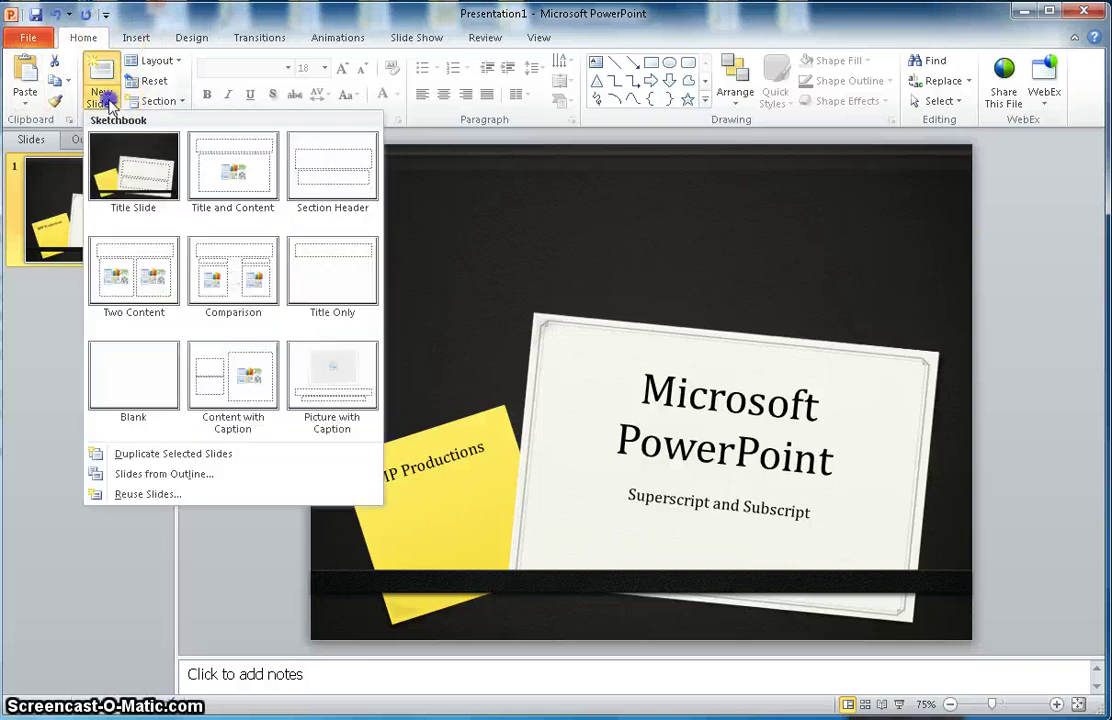
{"action": "left_click", "coordinate": [253, 287]}
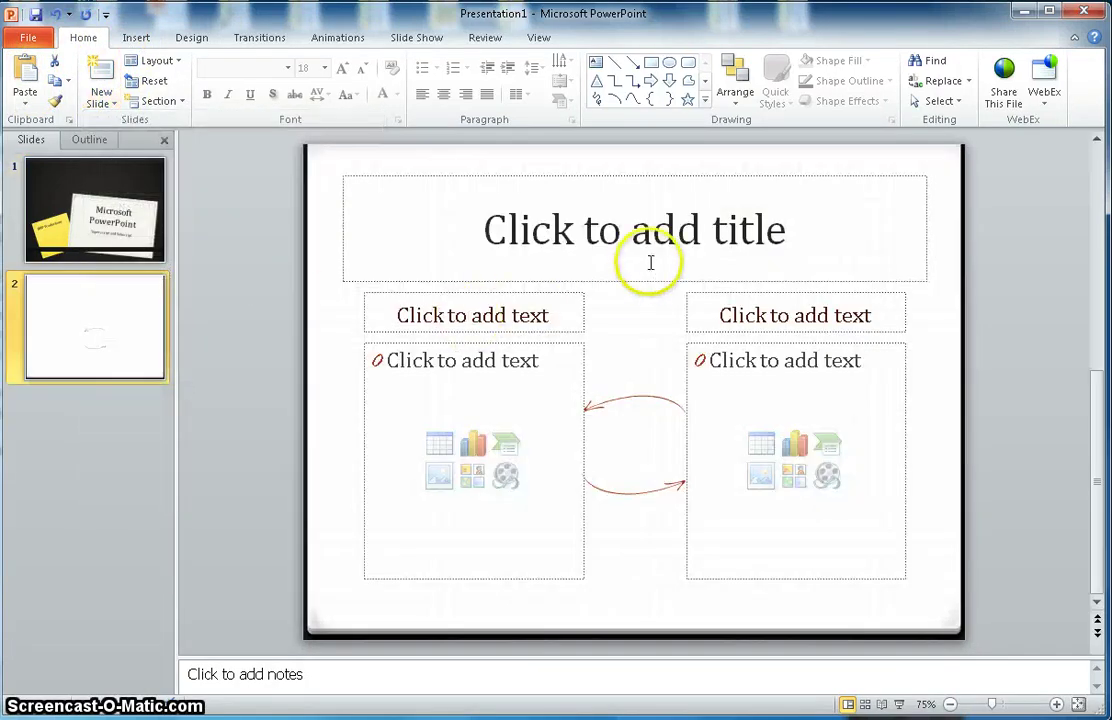
Type the title 'Superscript and Subscript' and the column headings 'Superscript' and 'Subscript'.
{"action": "left_click", "coordinate": [654, 248]}
{"action": "type", "text": "Super"}
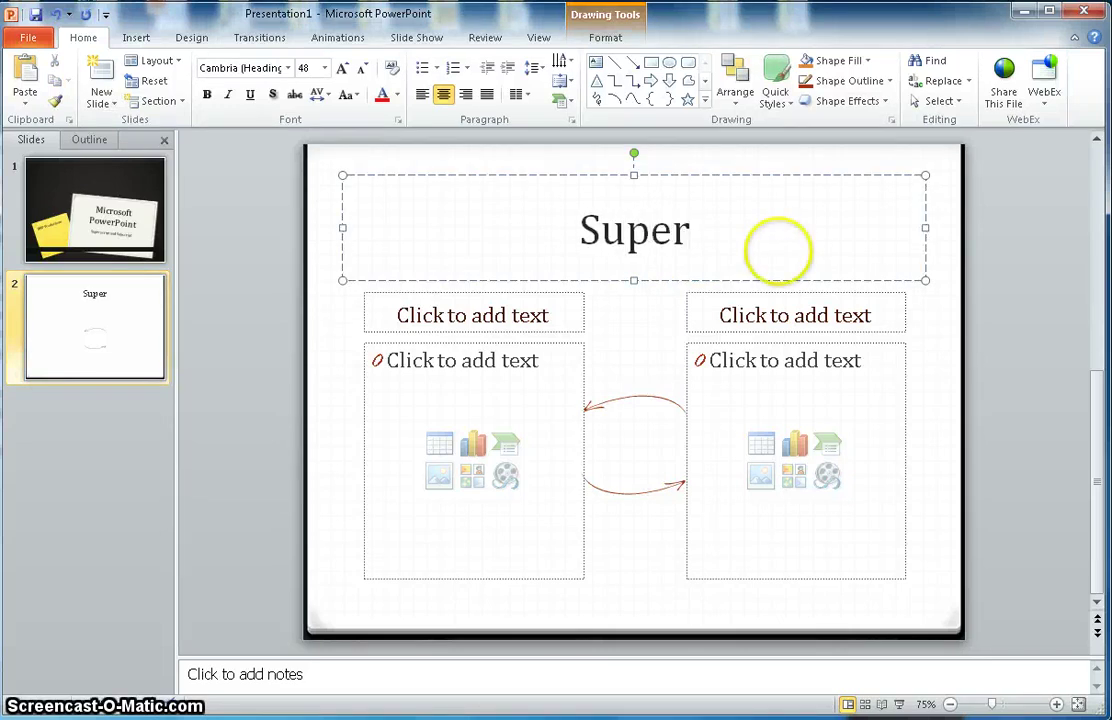
{"action": "type", "text": "script"}
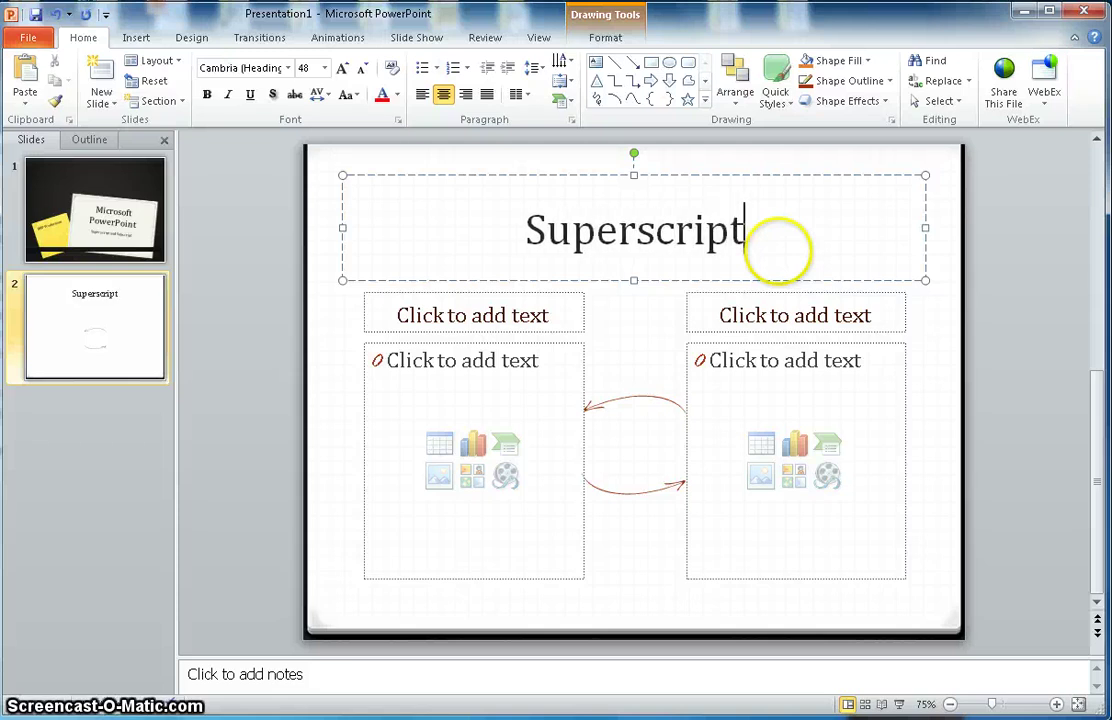
{"action": "type", "text": " and Subs"}
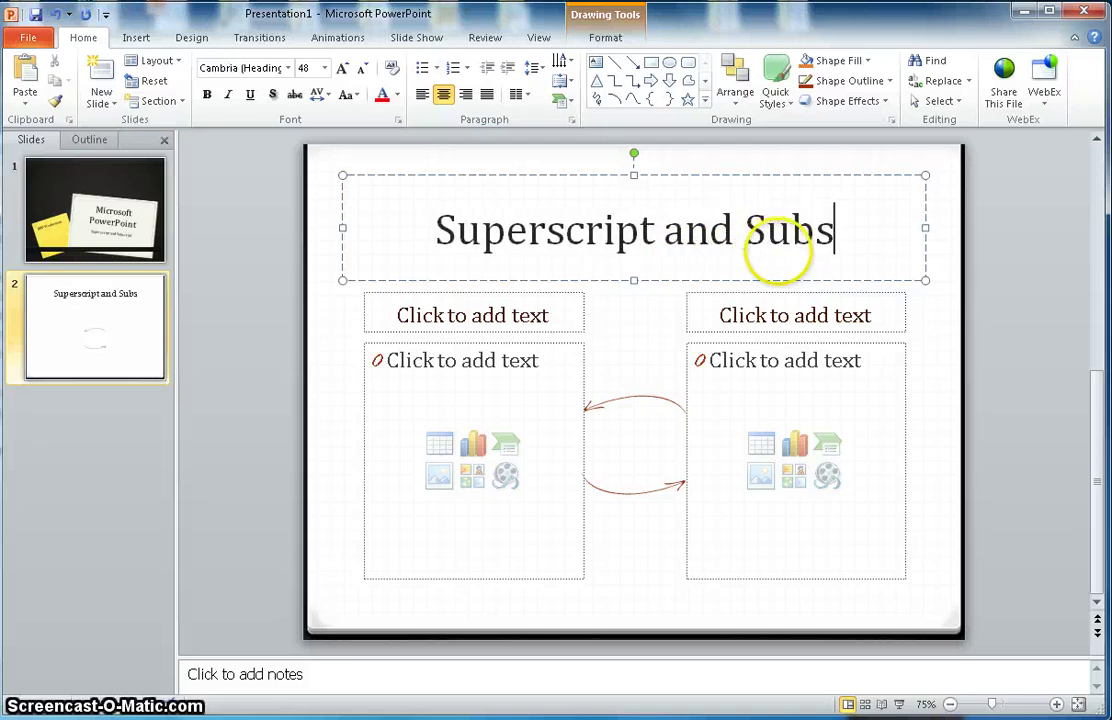
{"action": "type", "text": "cript"}
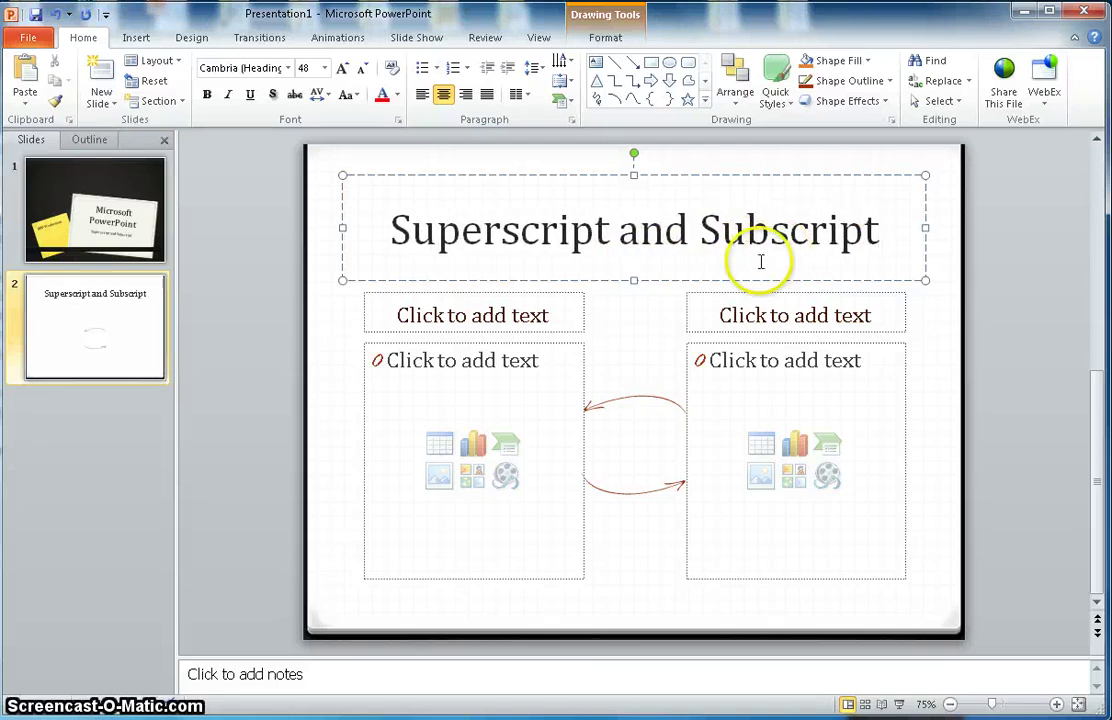
{"action": "left_click", "coordinate": [559, 311]}
{"action": "type", "text": "Su"}
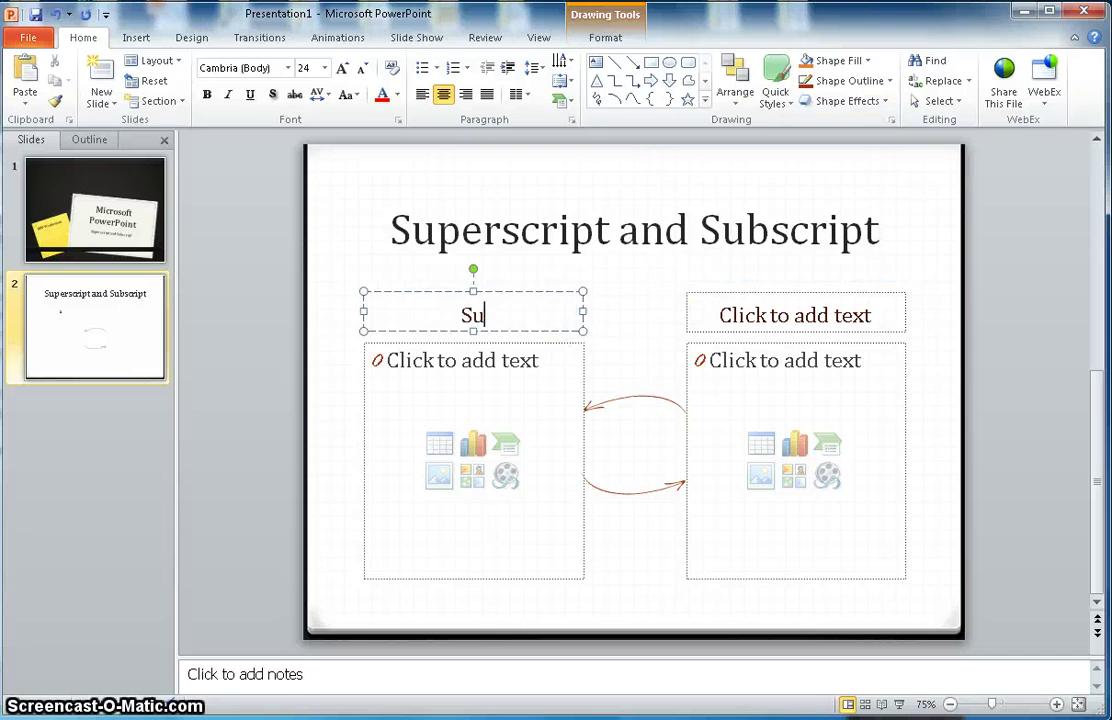
{"action": "type", "text": "perscript"}
{"action": "left_click", "coordinate": [757, 316]}
{"action": "type", "text": "Sub"}
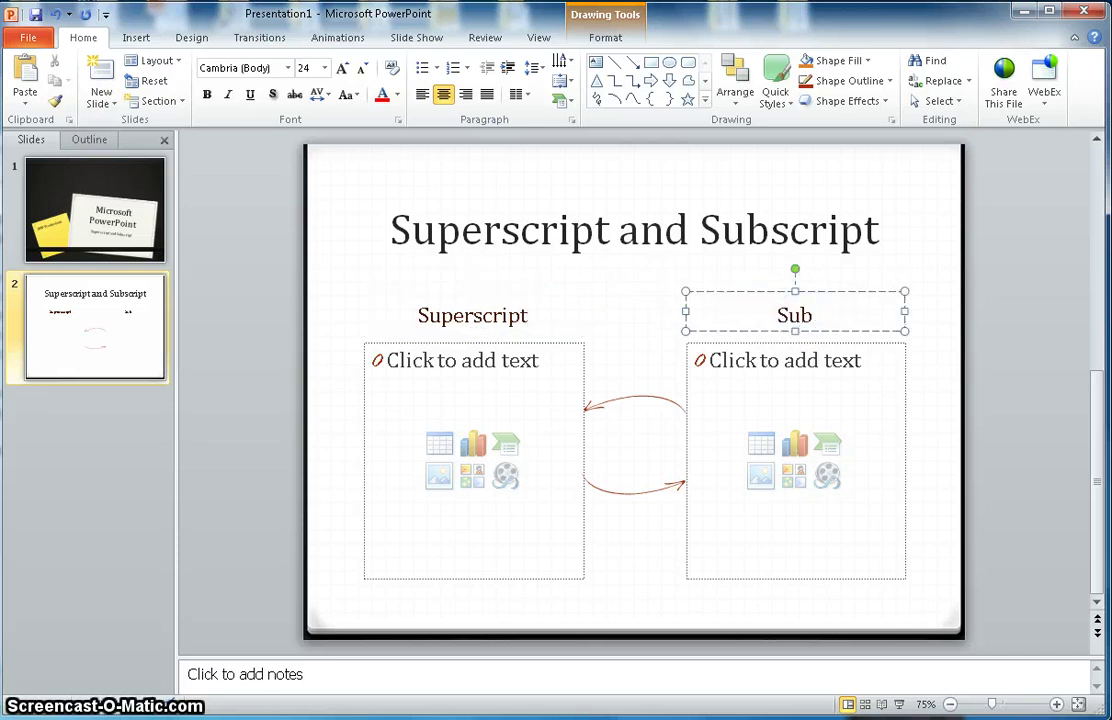
{"action": "type", "text": "script"}
Enter 50oC in the left content box and H2O, H2O2 as bullets on the right.
{"action": "left_click", "coordinate": [548, 357]}
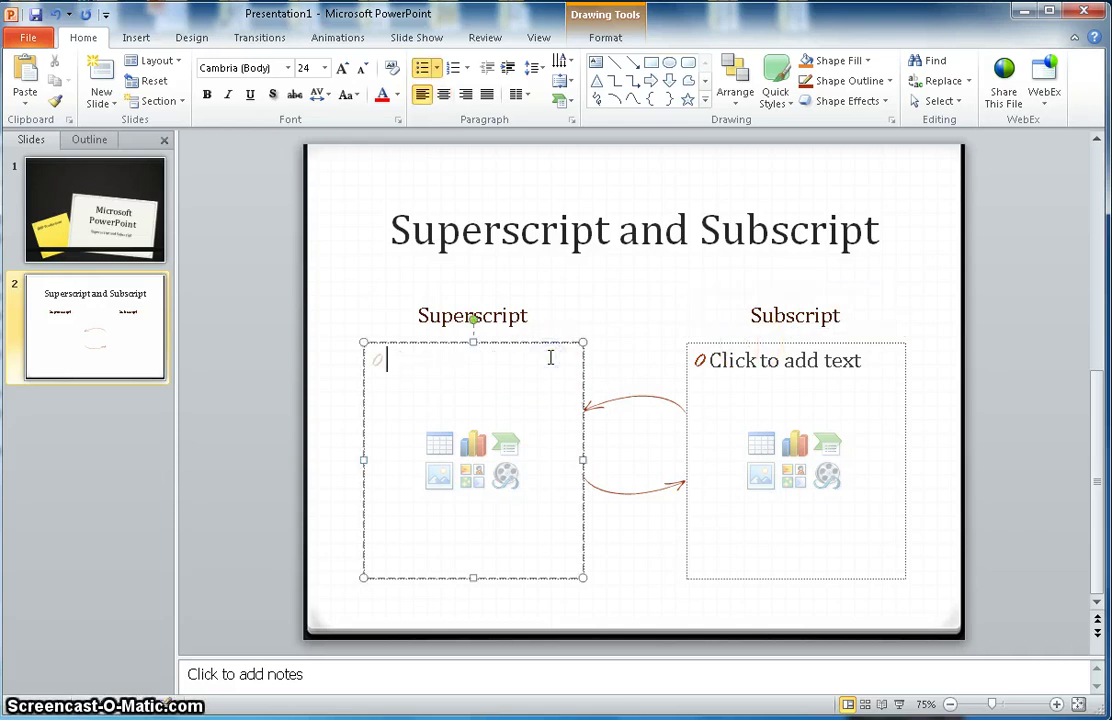
{"action": "type", "text": "50oC"}
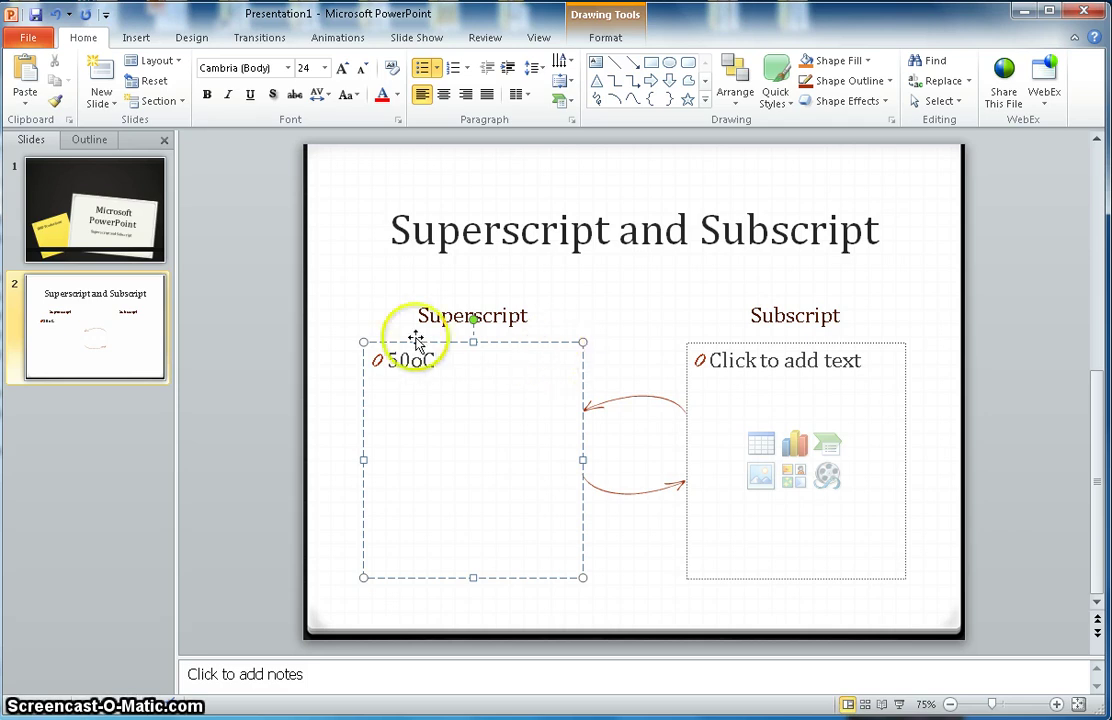
{"action": "left_click_drag", "start_coordinate": [411, 360], "coordinate": [424, 360]}
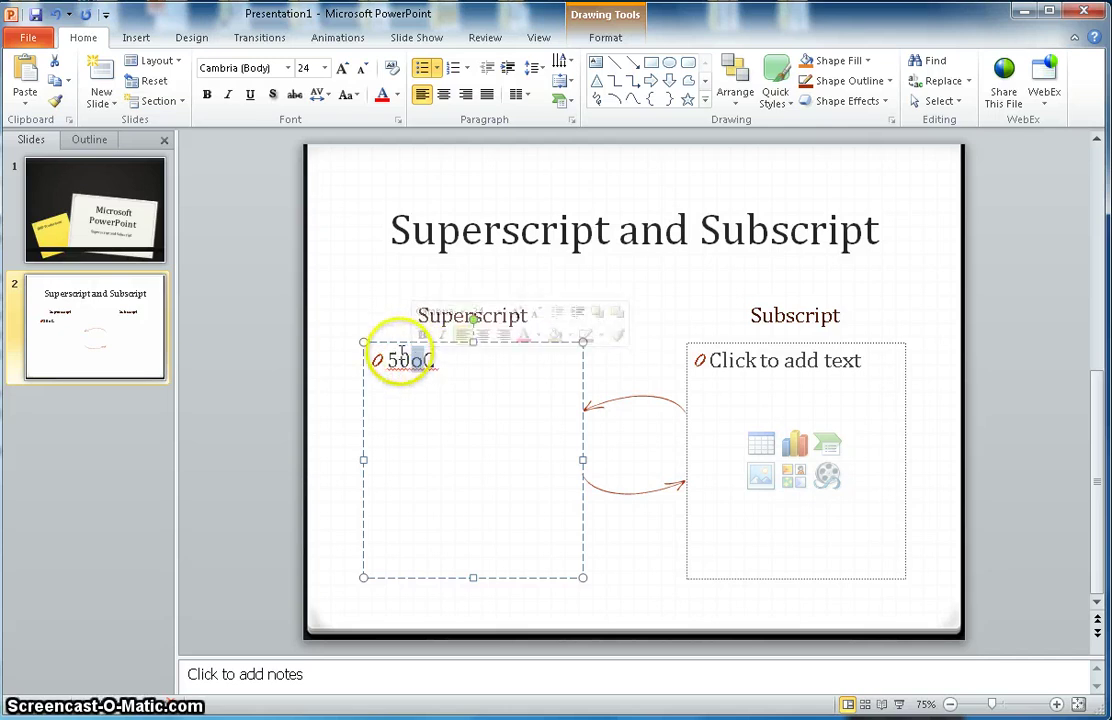
{"action": "left_click", "coordinate": [869, 362]}
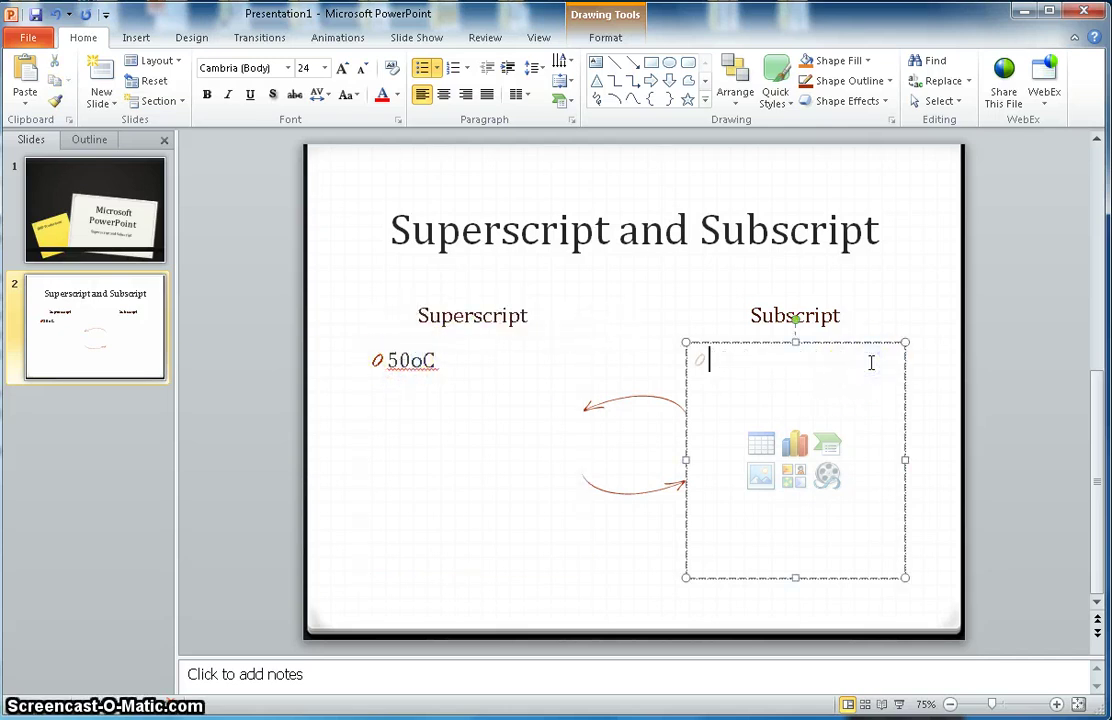
{"action": "type", "text": "H2O2"}
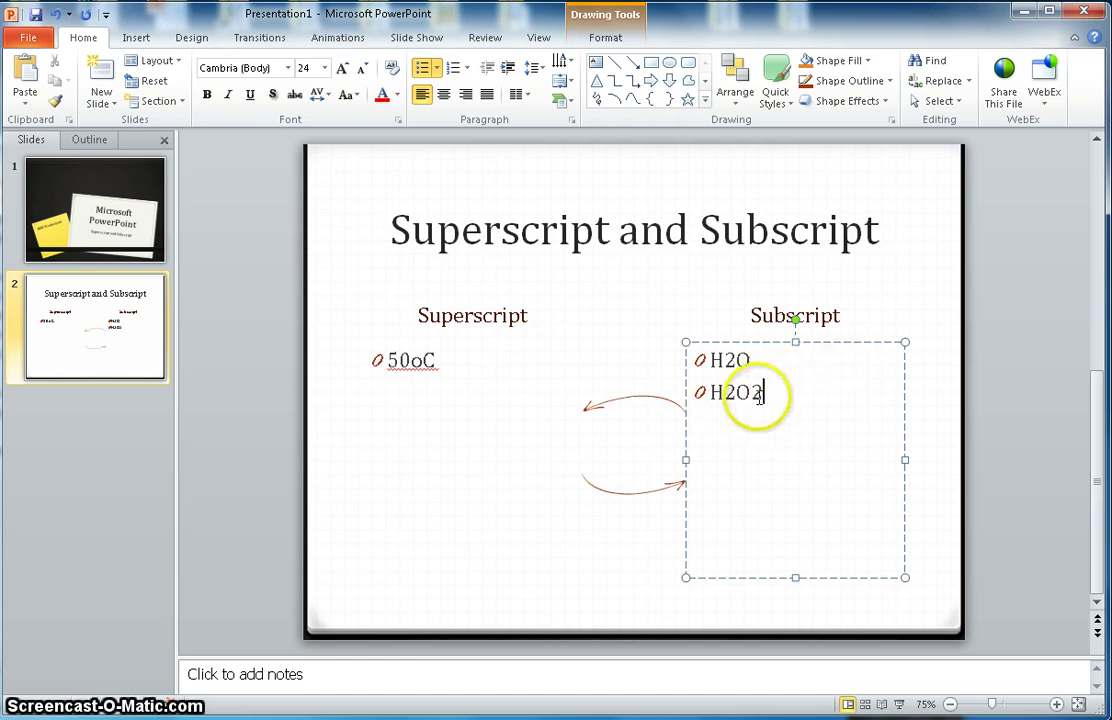
Make the o in 50oC superscript in the Font dialog so it reads 50°C.
{"action": "left_click", "coordinate": [516, 383]}
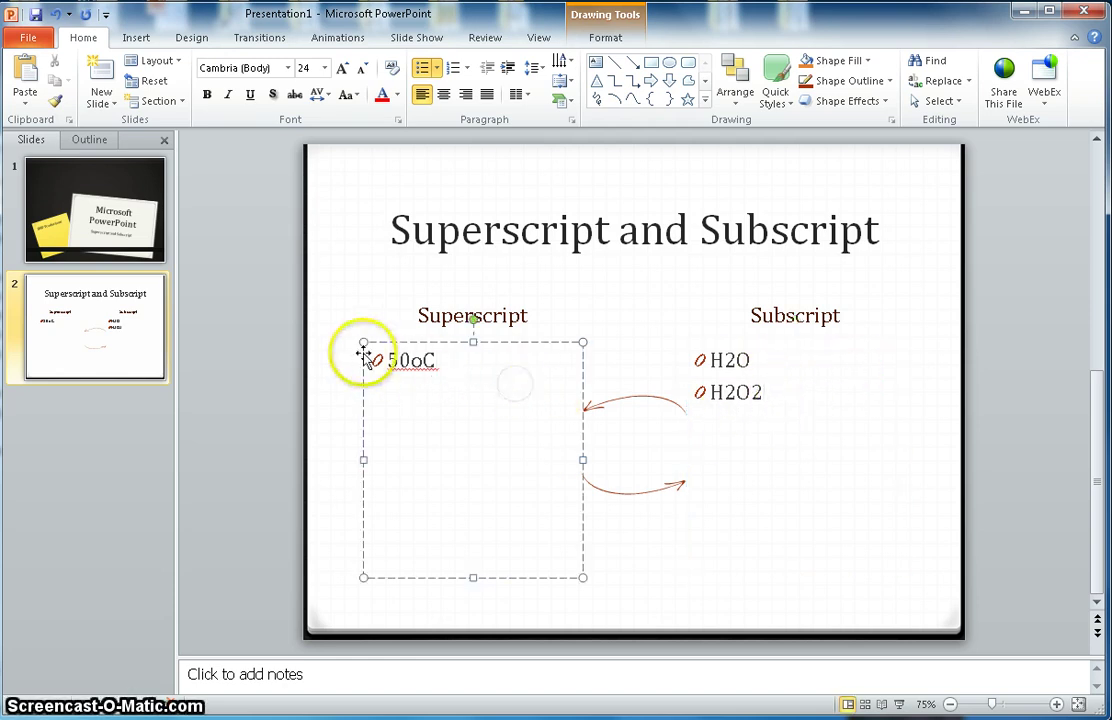
{"action": "left_click_drag", "start_coordinate": [410, 360], "coordinate": [423, 359]}
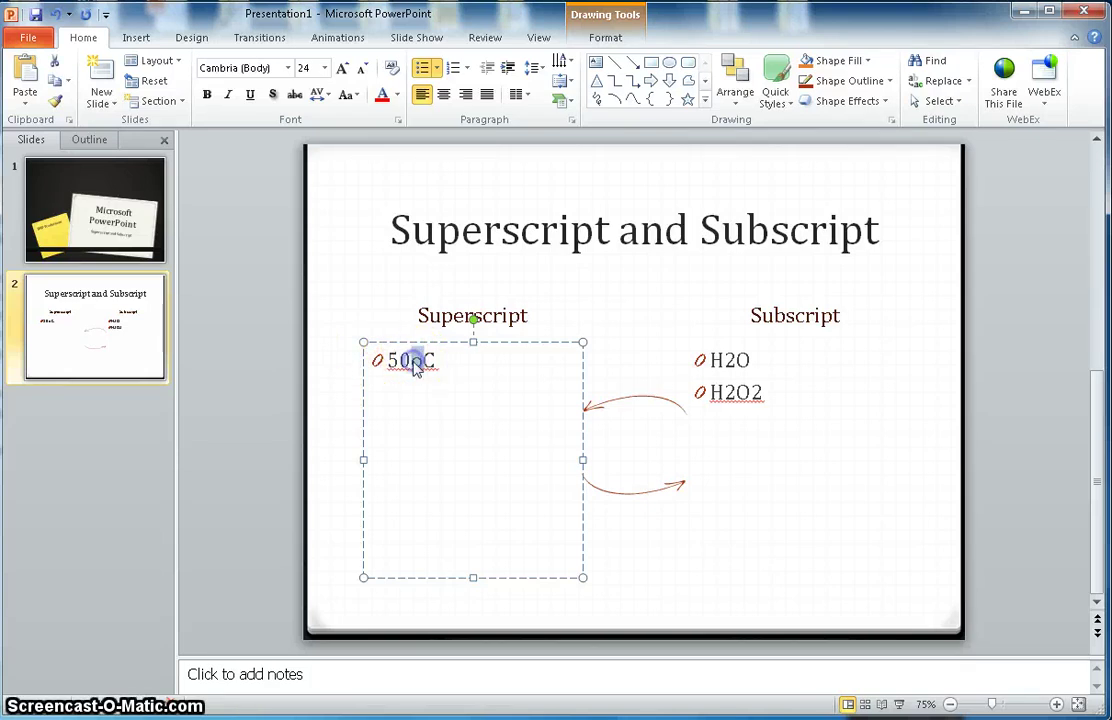
{"action": "left_click", "coordinate": [398, 120]}
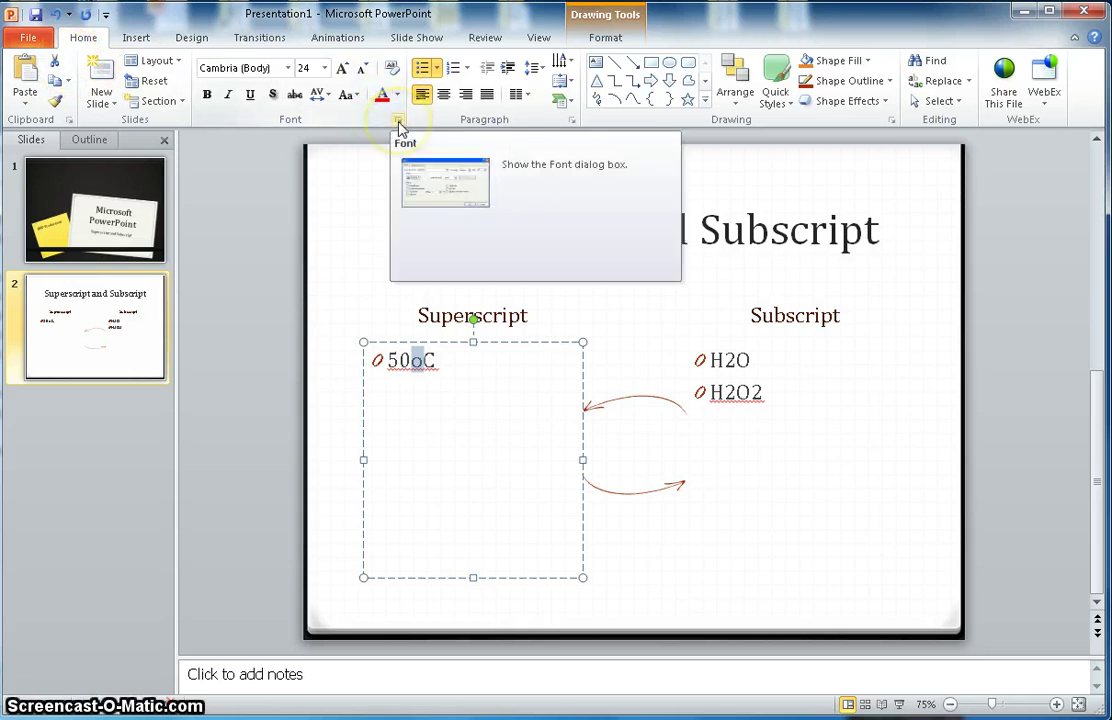
{"action": "left_click", "coordinate": [398, 121]}
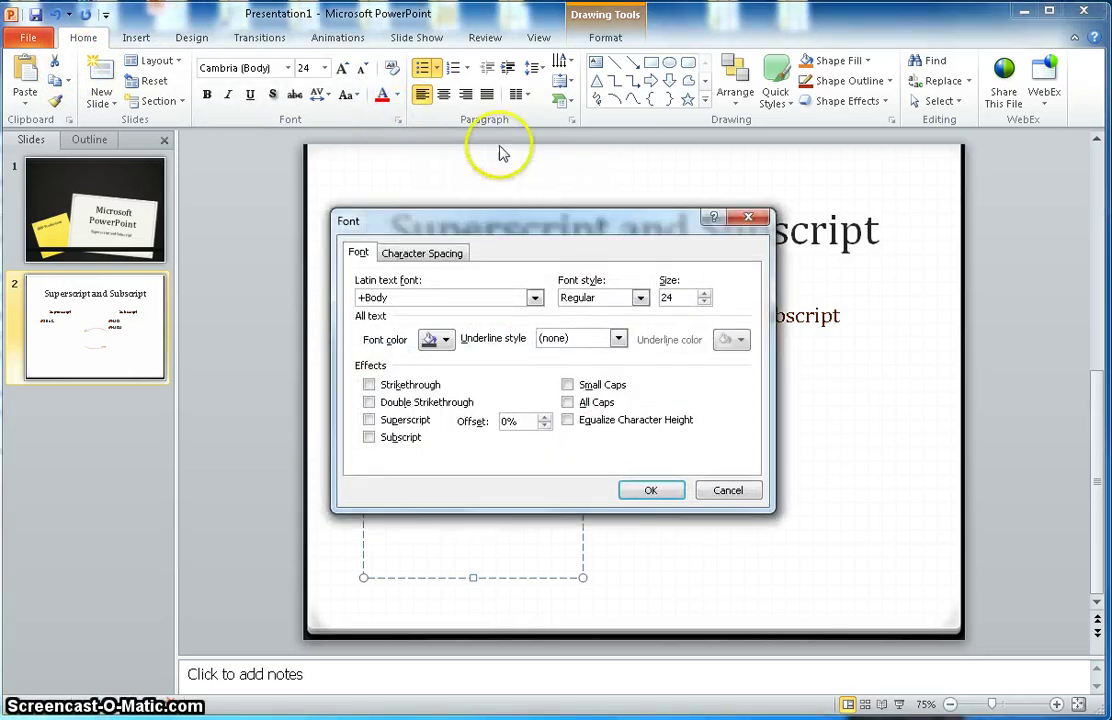
{"action": "left_click_drag", "start_coordinate": [514, 226], "coordinate": [677, 220]}
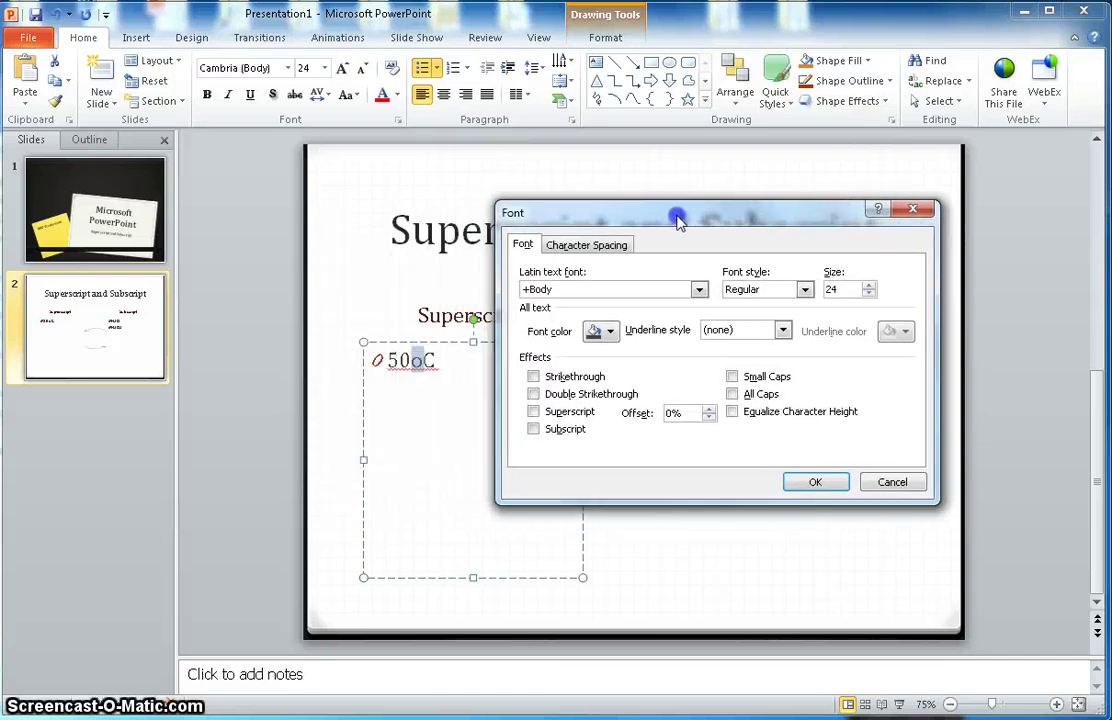
{"action": "left_click", "coordinate": [533, 412]}
{"action": "left_click", "coordinate": [800, 486]}
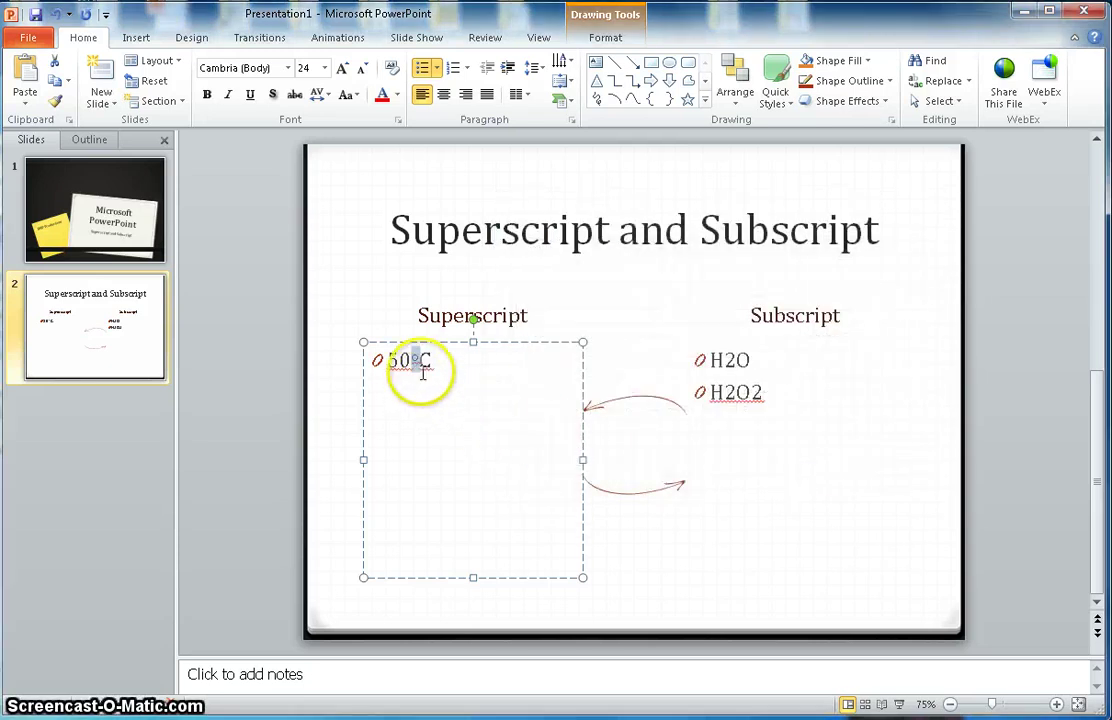
{"action": "left_click", "coordinate": [434, 365]}
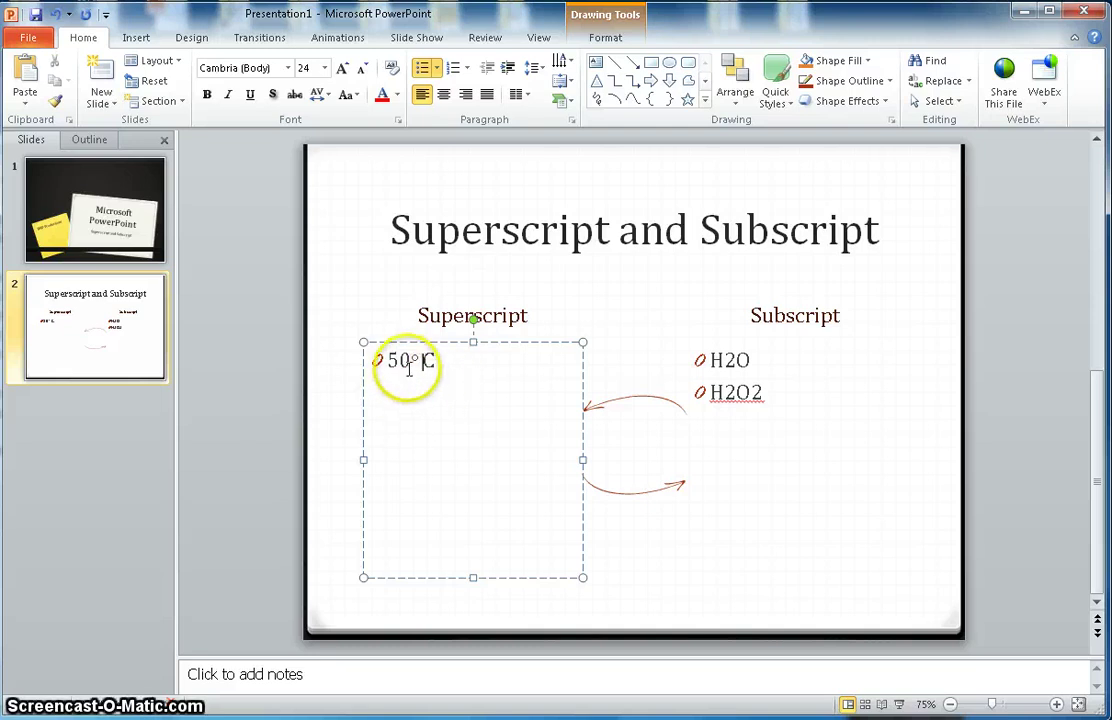
{"action": "left_click_drag", "start_coordinate": [413, 357], "coordinate": [418, 356]}
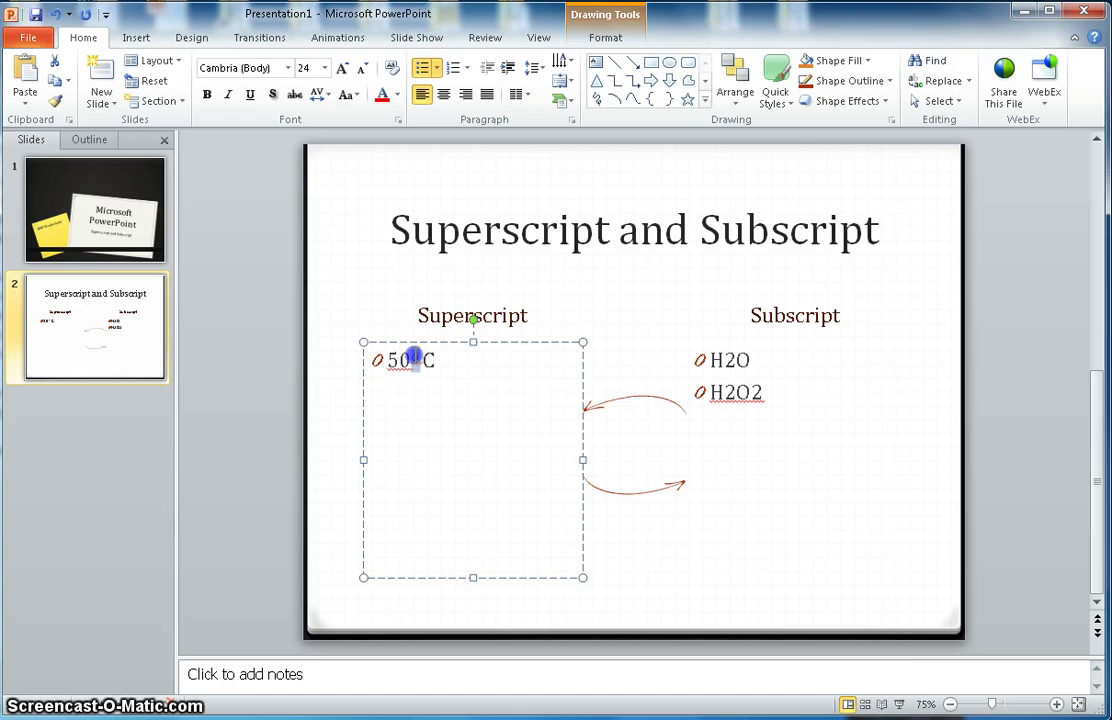
Apply Subscript to the 2 in H2O through the Font dialog, giving H₂O.
{"action": "left_click", "coordinate": [619, 293]}
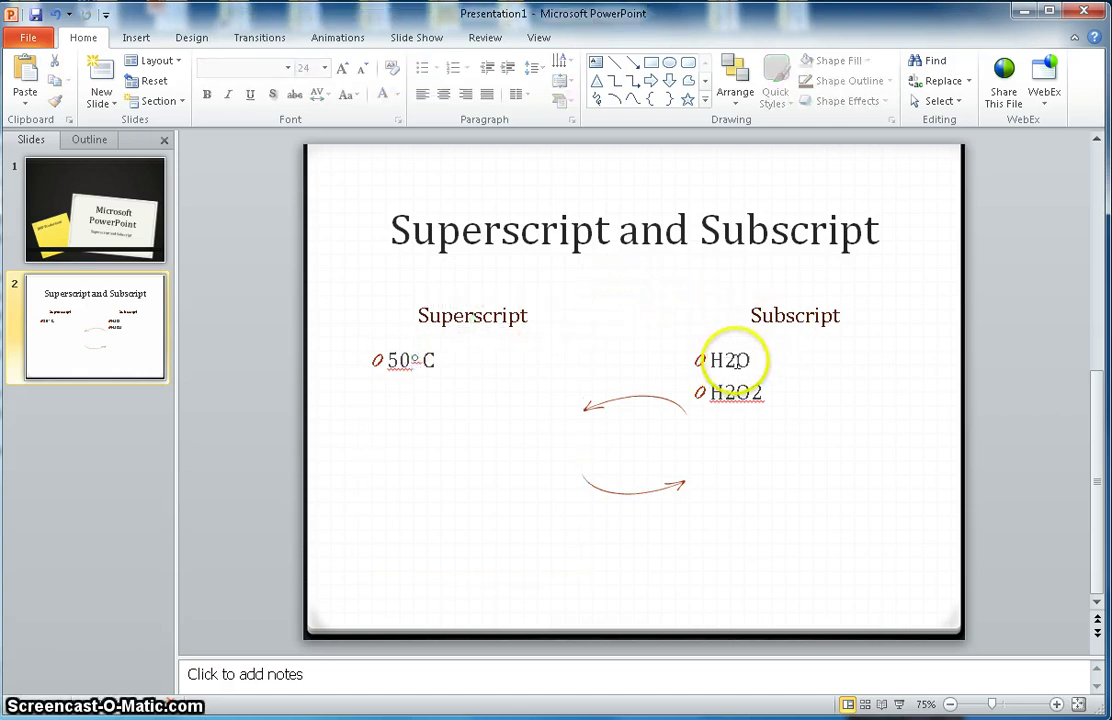
{"action": "left_click_drag", "start_coordinate": [727, 358], "coordinate": [737, 358]}
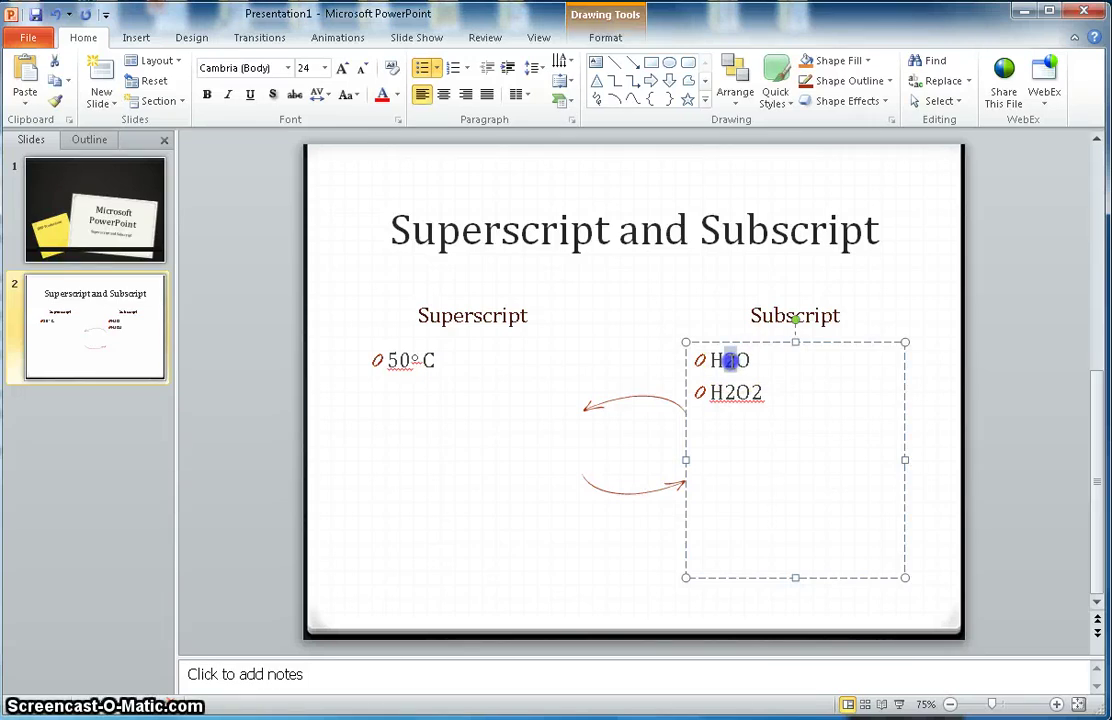
{"action": "left_click", "coordinate": [398, 121]}
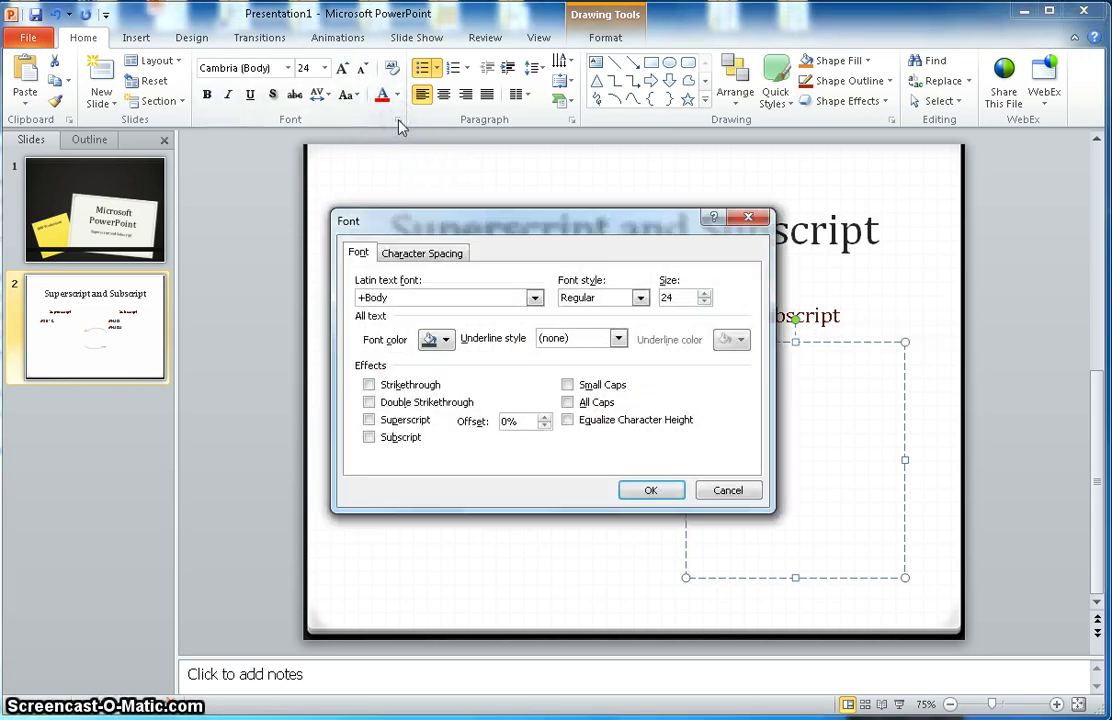
{"action": "left_click", "coordinate": [368, 438]}
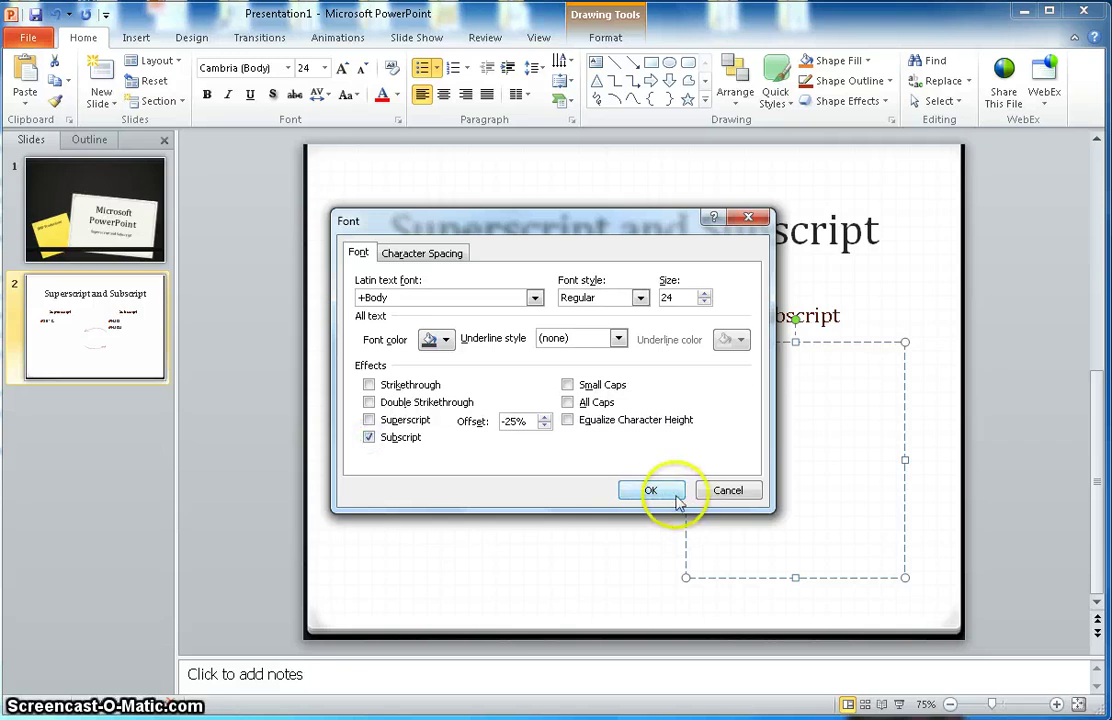
{"action": "left_click", "coordinate": [651, 490]}
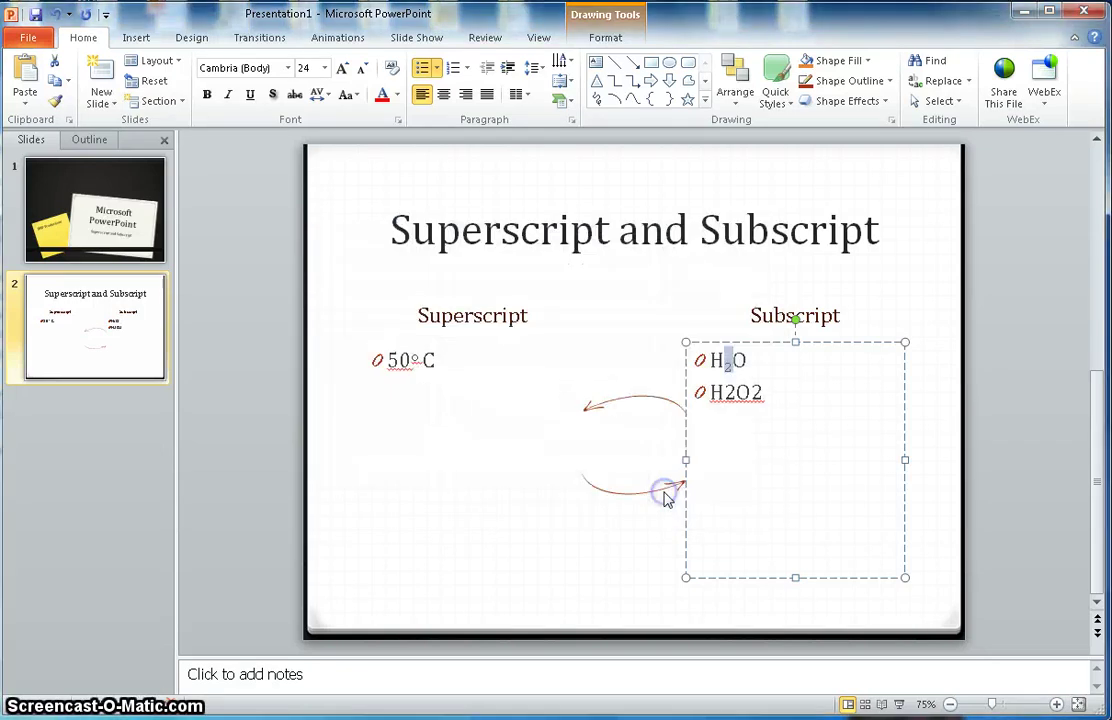
{"action": "left_click", "coordinate": [950, 455]}
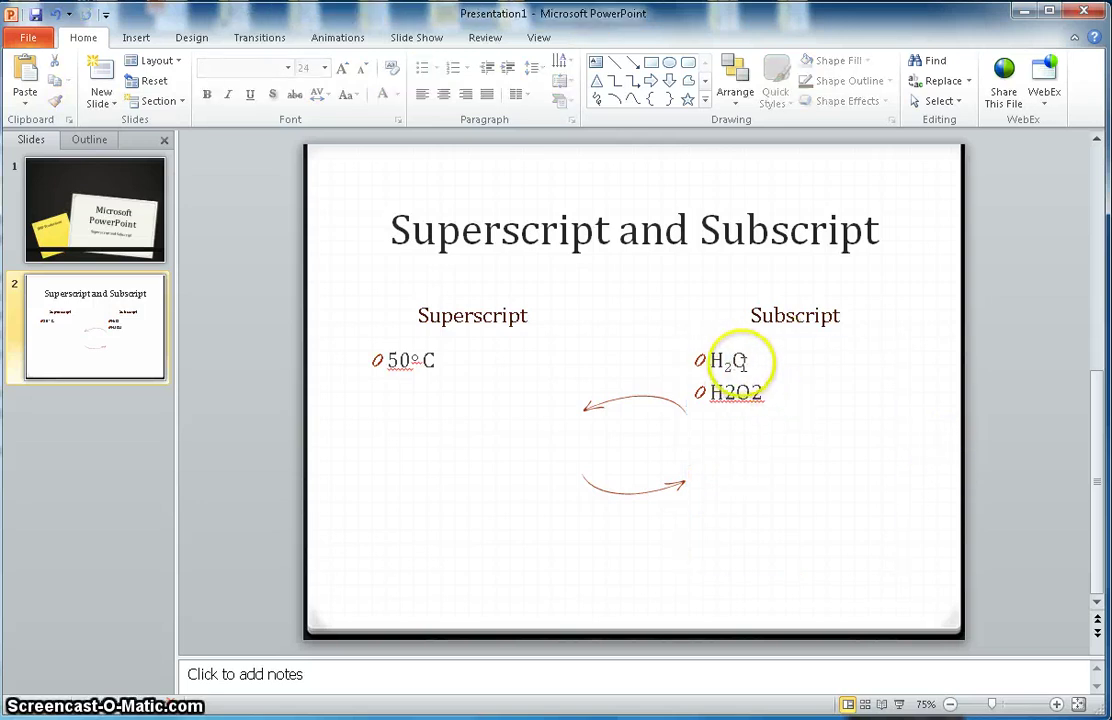
Make the first 2 in H2O2 subscript.
{"action": "left_click", "coordinate": [735, 393]}
{"action": "left_click_drag", "start_coordinate": [735, 393], "coordinate": [726, 392]}
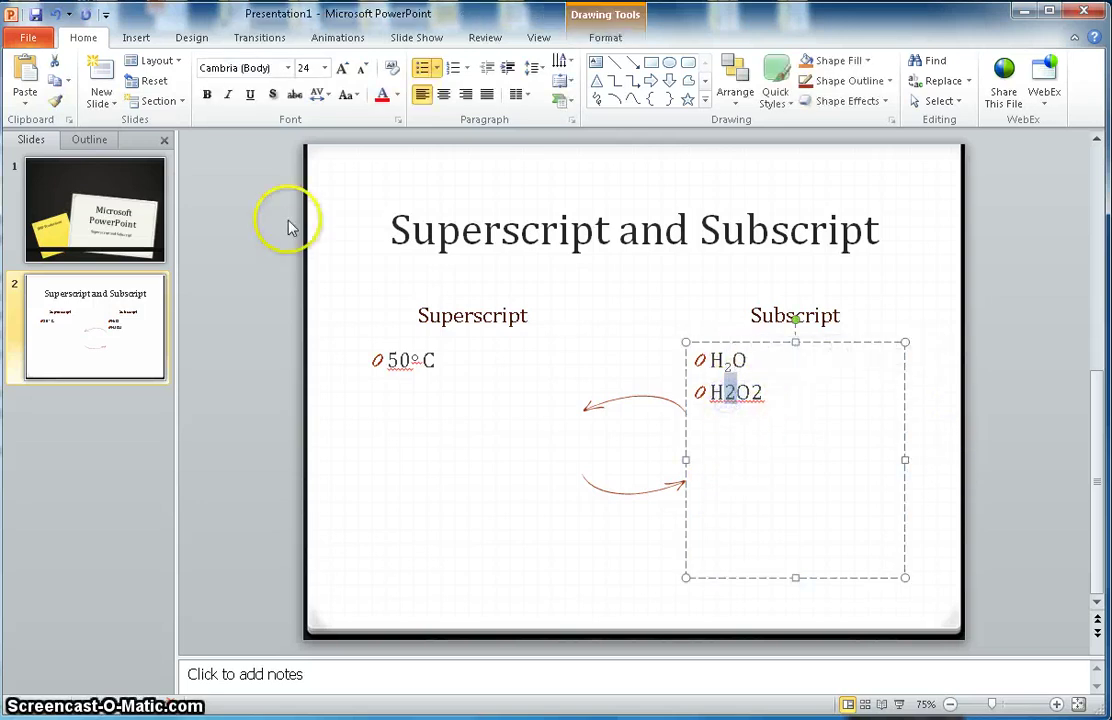
{"action": "left_click", "coordinate": [397, 119]}
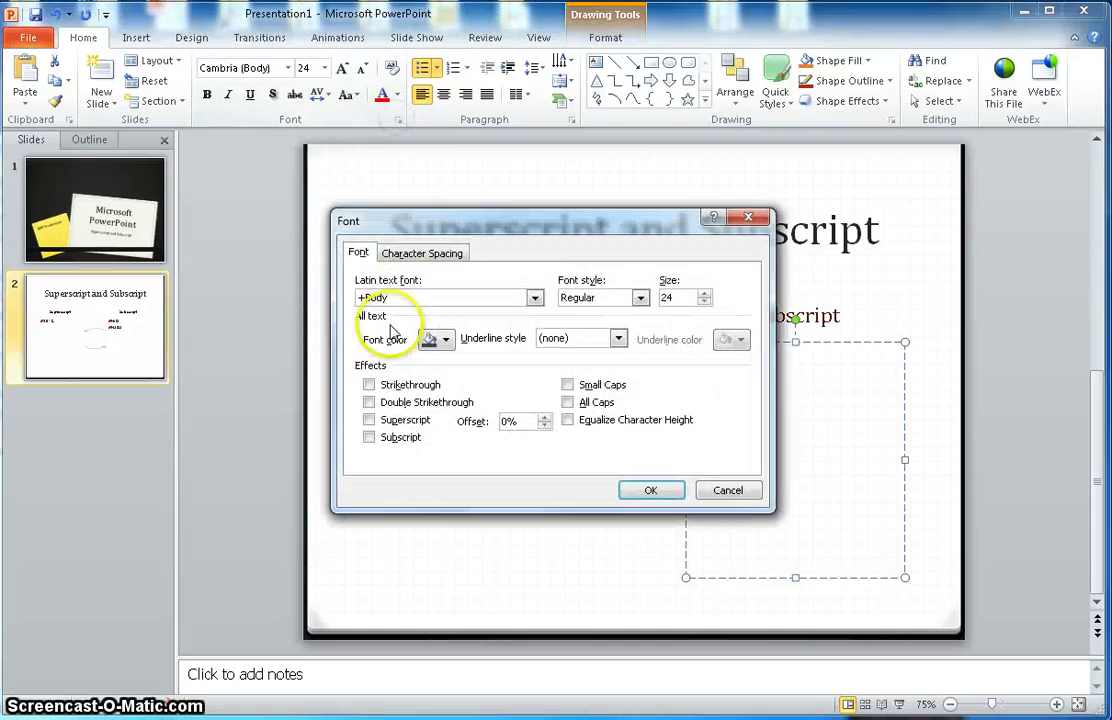
{"action": "left_click", "coordinate": [369, 437]}
{"action": "left_click", "coordinate": [651, 491]}
Subscript the final 2 in H2O2 with a -50% offset.
{"action": "left_click_drag", "start_coordinate": [762, 393], "coordinate": [748, 392]}
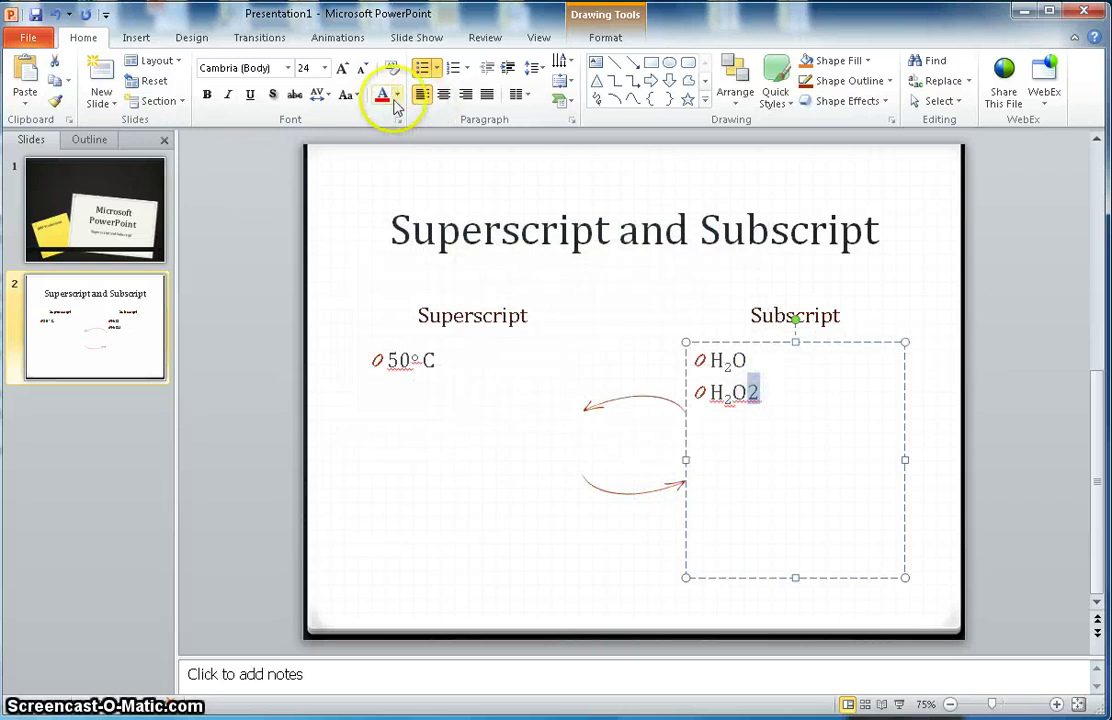
{"action": "left_click", "coordinate": [399, 120]}
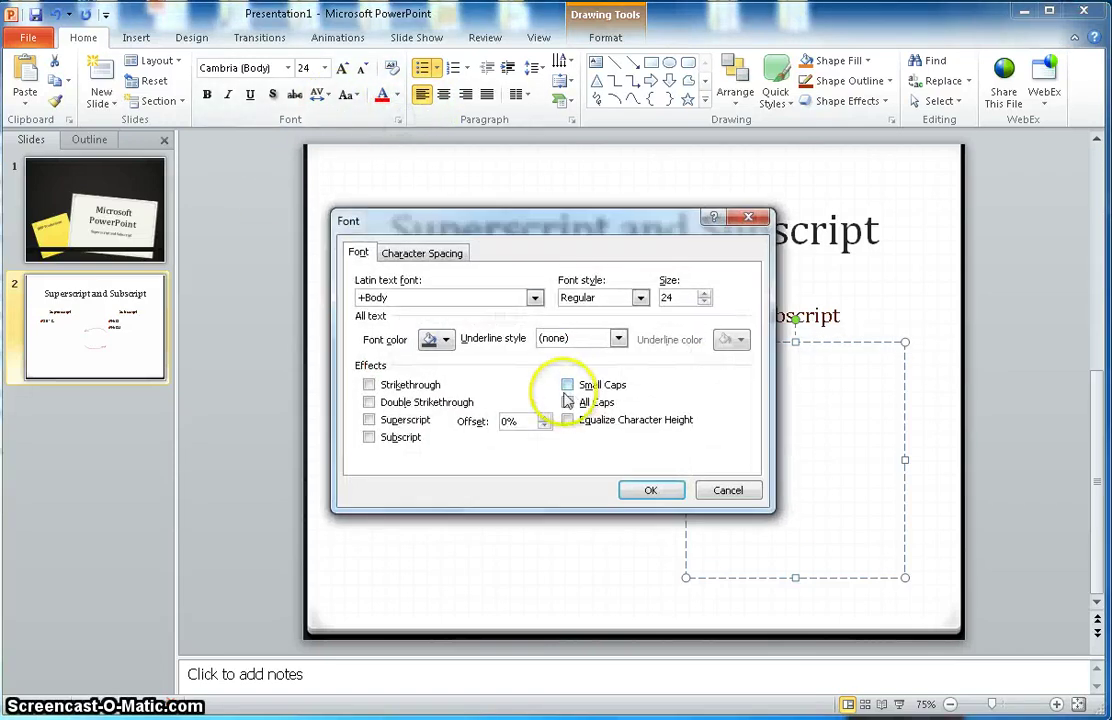
{"action": "left_click", "coordinate": [369, 439]}
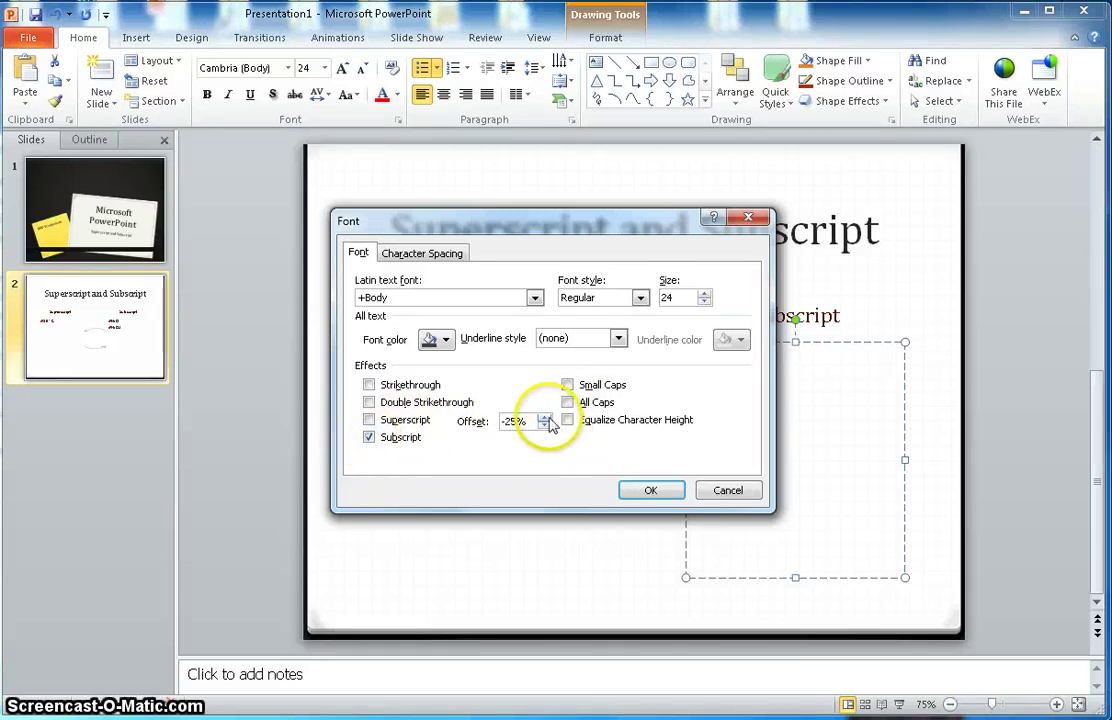
{"action": "left_click", "coordinate": [545, 417]}
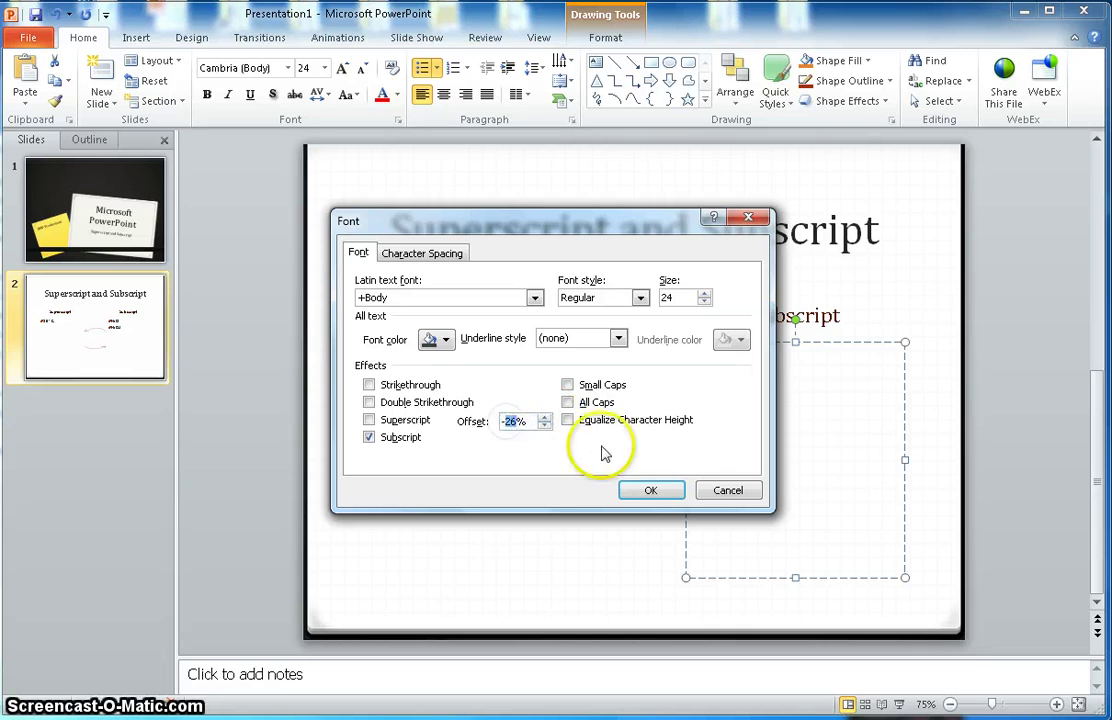
{"action": "left_click", "coordinate": [645, 490]}
{"action": "left_click", "coordinate": [760, 402]}
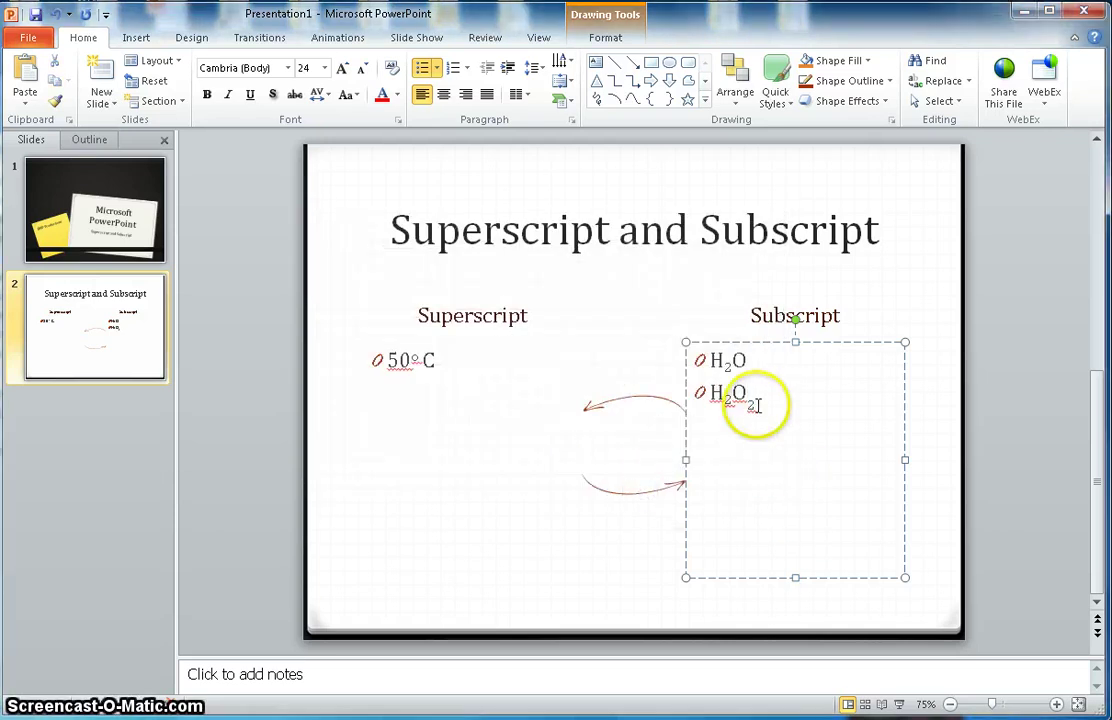
Change the last 2's subscript offset from -50% to -25% and deselect to view the slide.
{"action": "left_click_drag", "start_coordinate": [757, 404], "coordinate": [748, 404]}
{"action": "double_click", "coordinate": [754, 404]}
{"action": "left_click", "coordinate": [757, 404]}
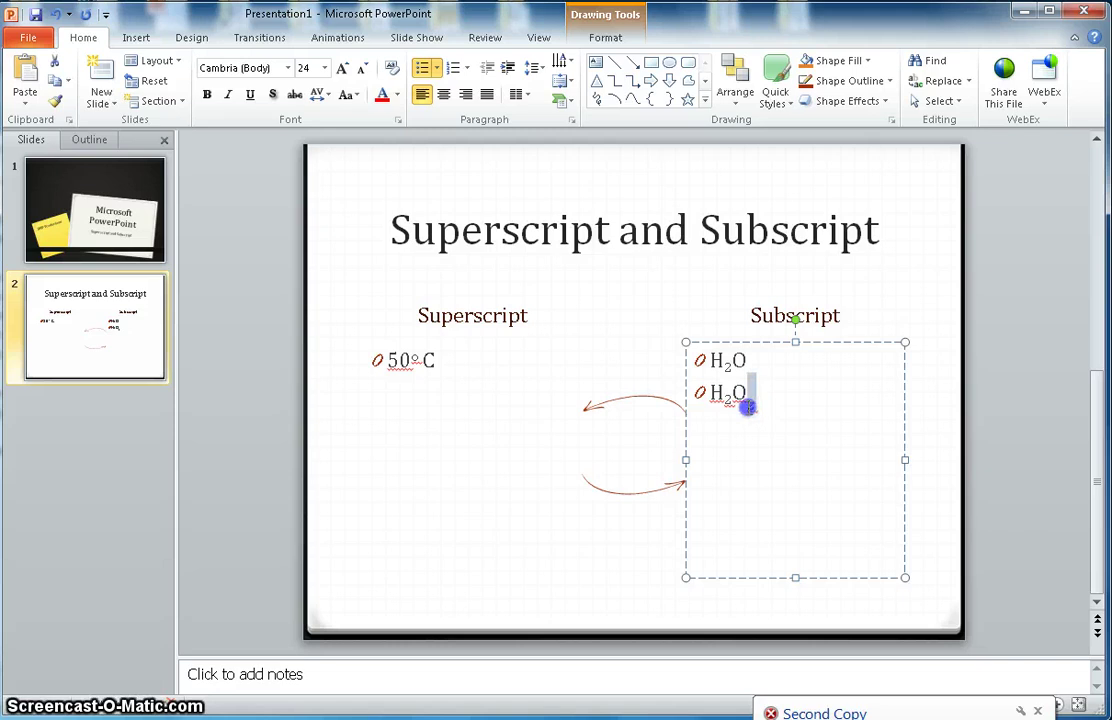
{"action": "left_click", "coordinate": [400, 120]}
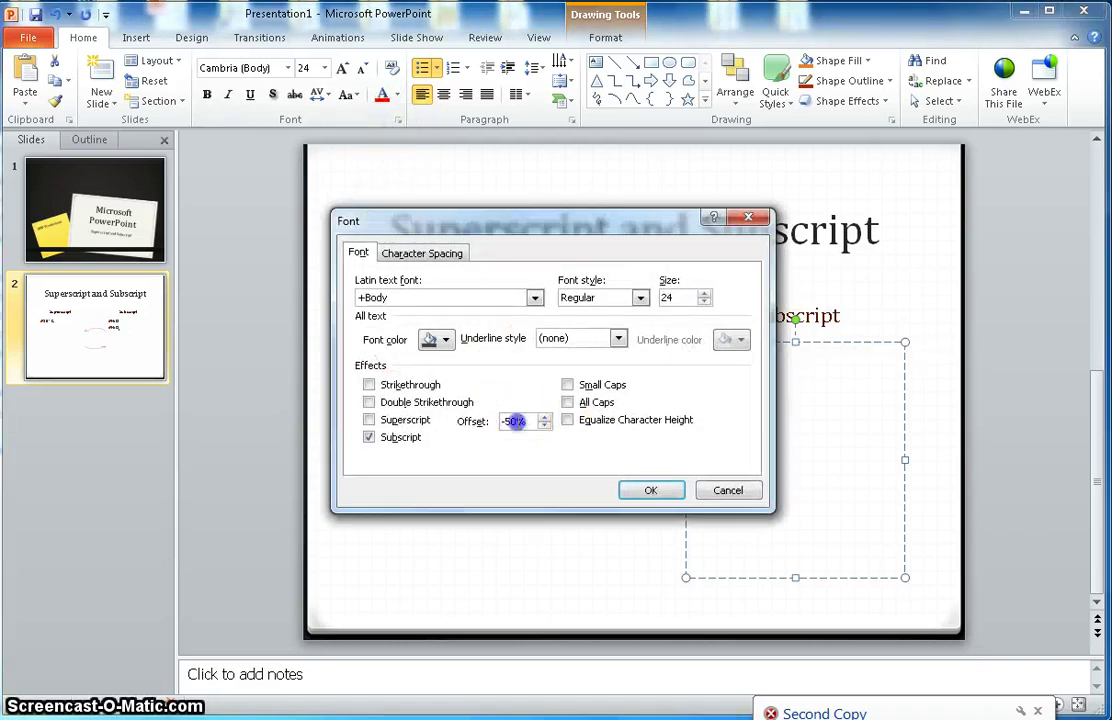
{"action": "left_click", "coordinate": [513, 421]}
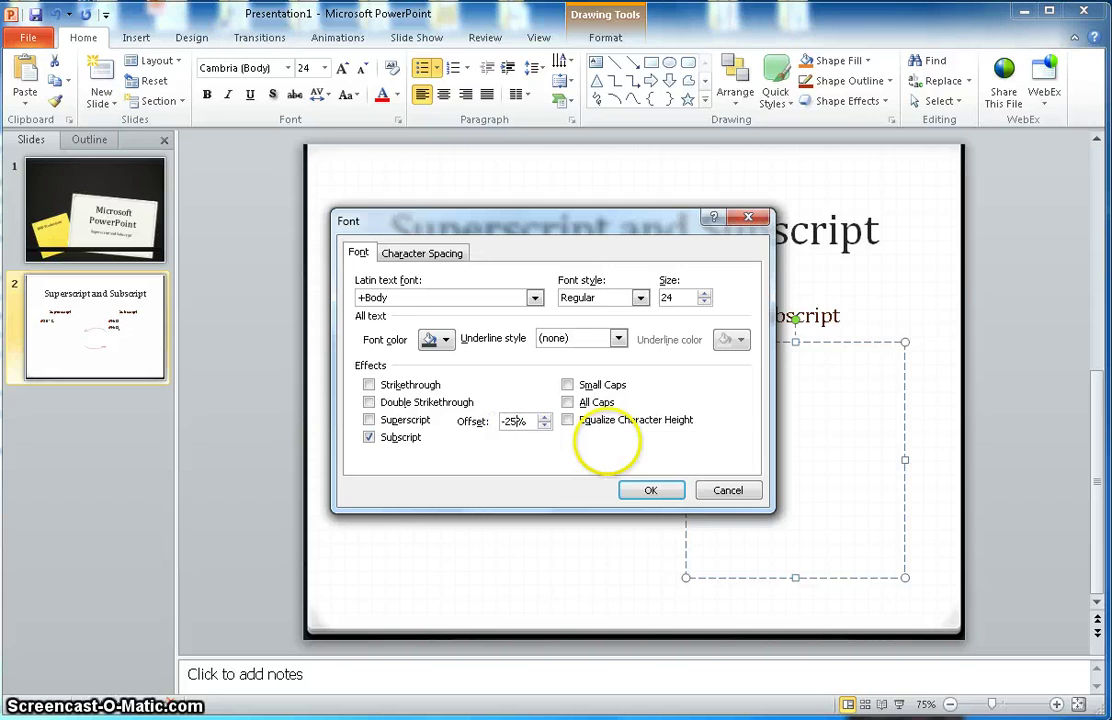
{"action": "left_click", "coordinate": [645, 494]}
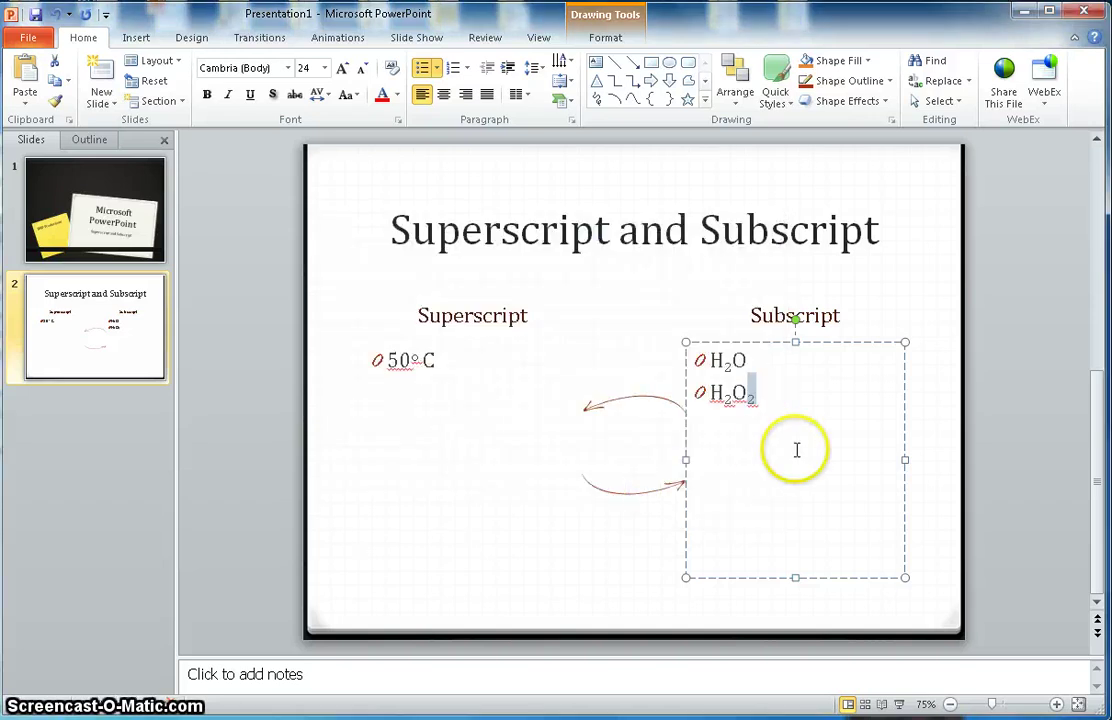
{"action": "left_click", "coordinate": [536, 487]}
{"action": "left_click", "coordinate": [562, 604]}
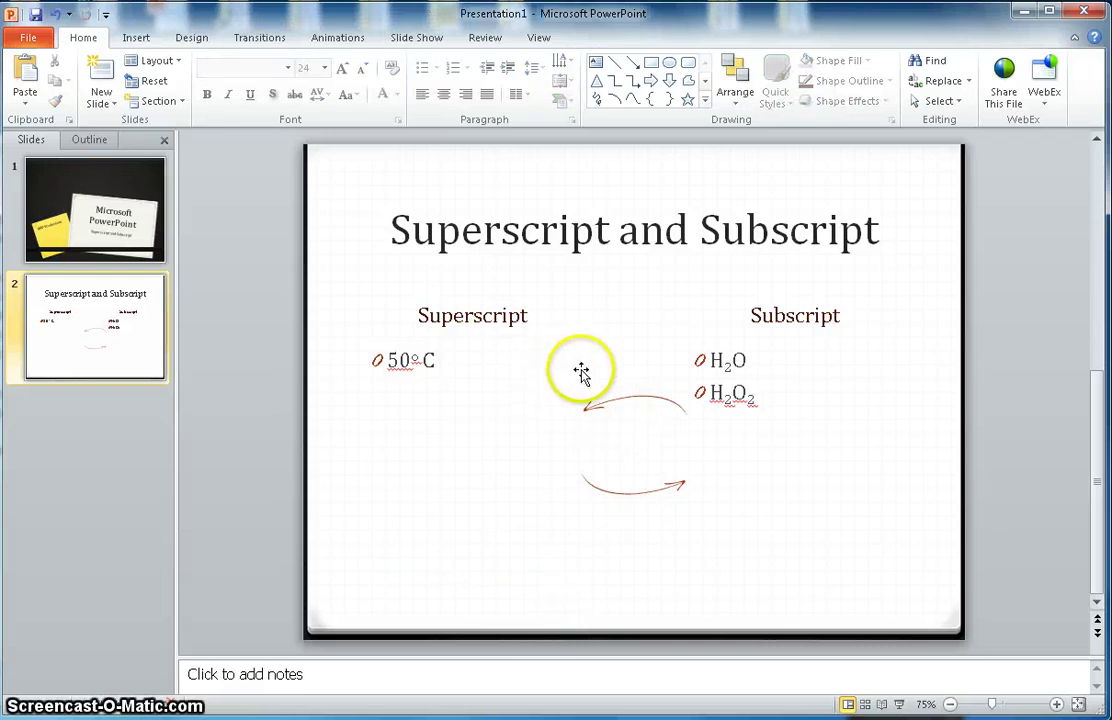